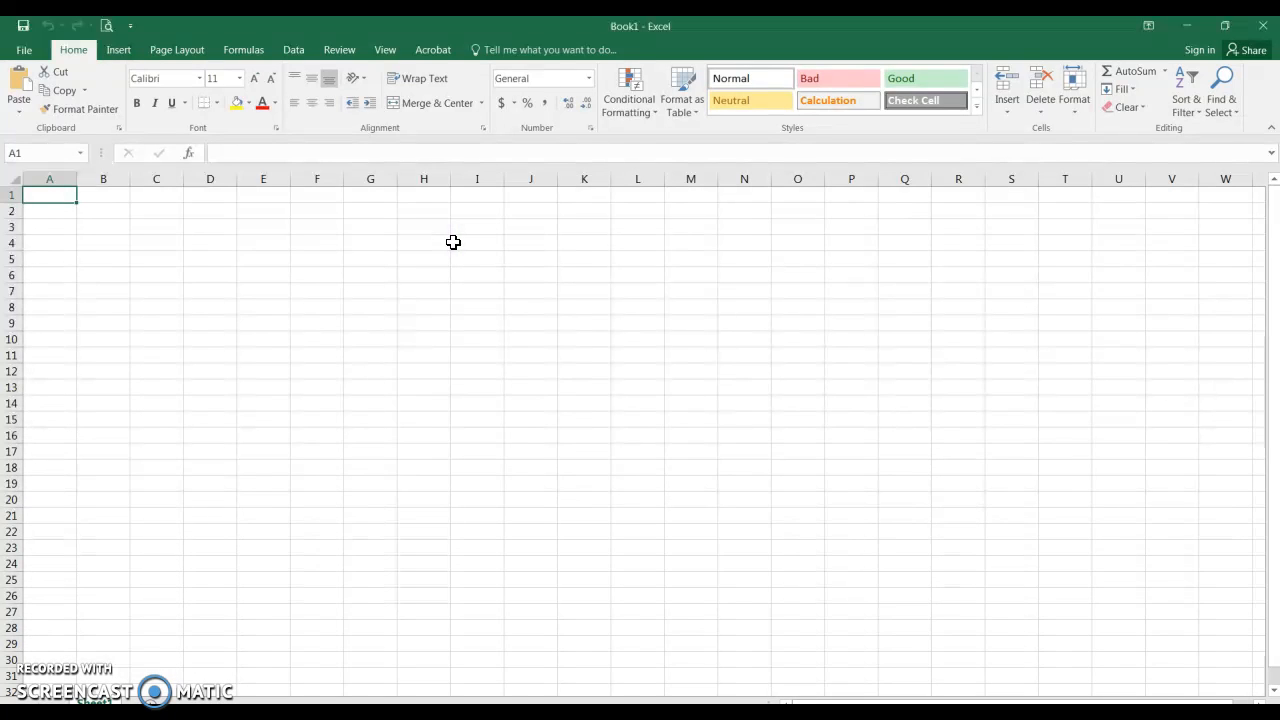
- Open Save As for the new workbook and browse to the personal network drive (H:)
left_click(31, 52)
left_click(35, 198)
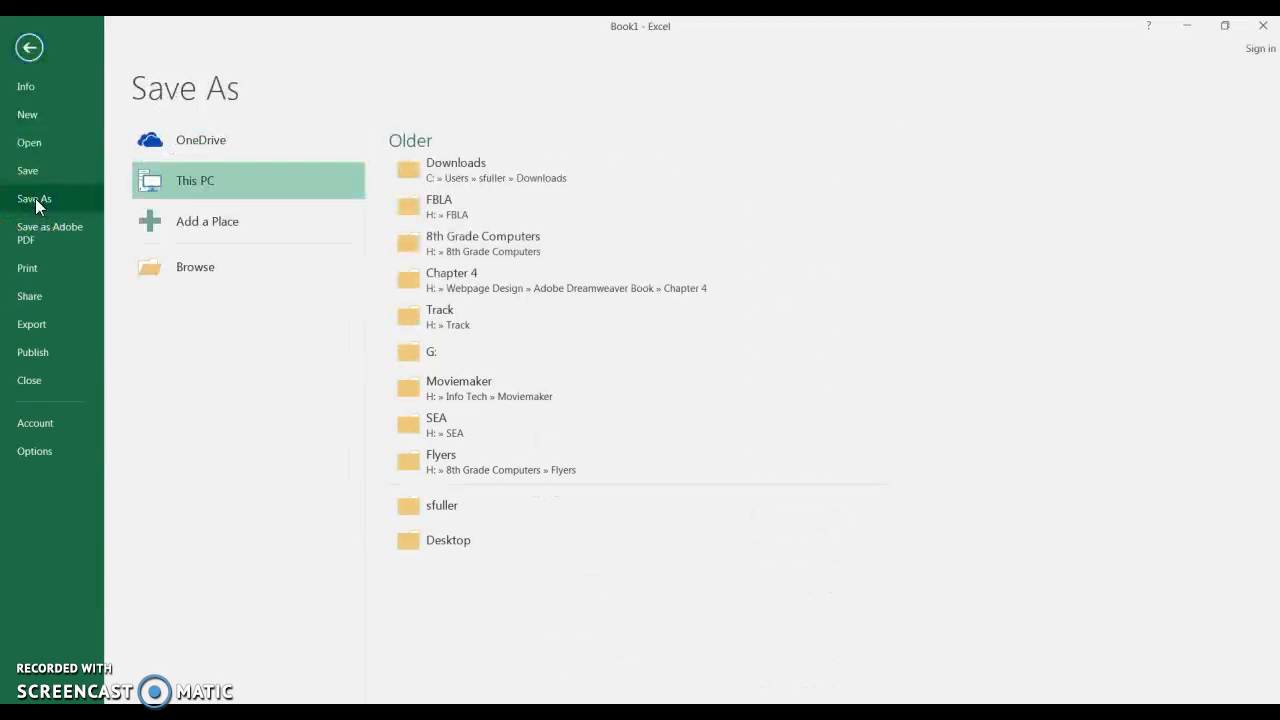
left_click(189, 272)
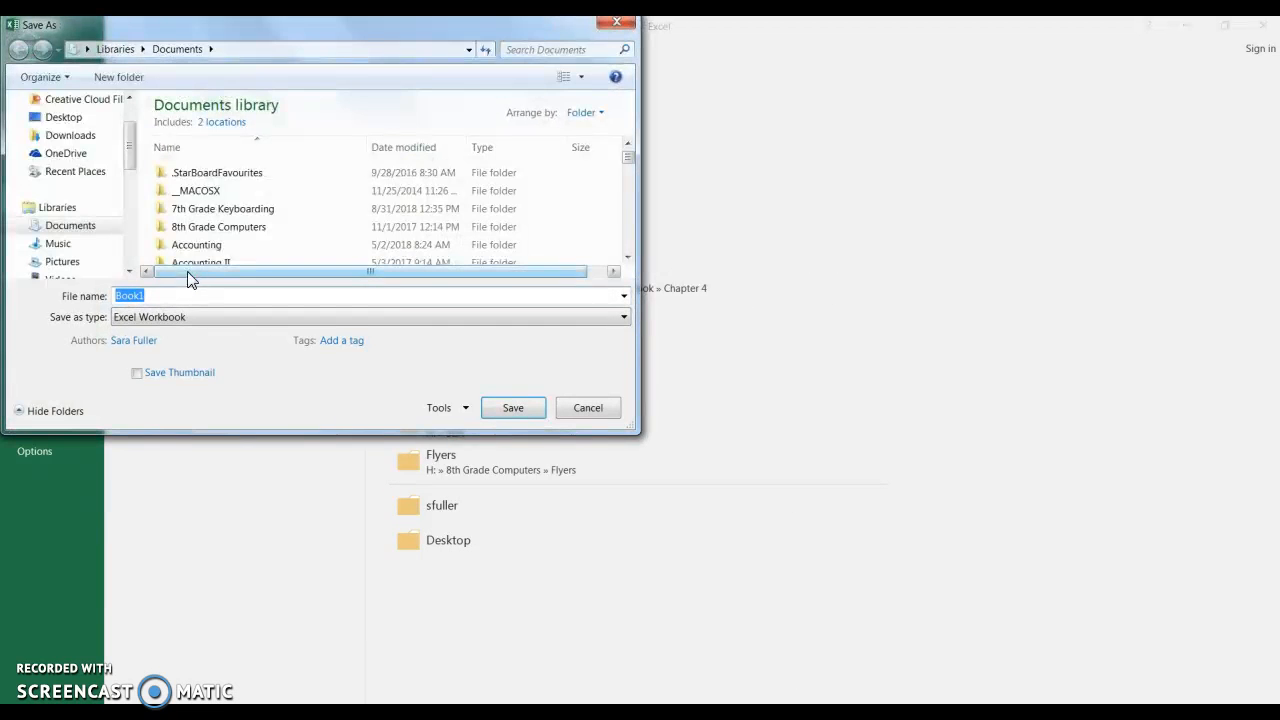
left_click_drag(127, 144, 137, 188)
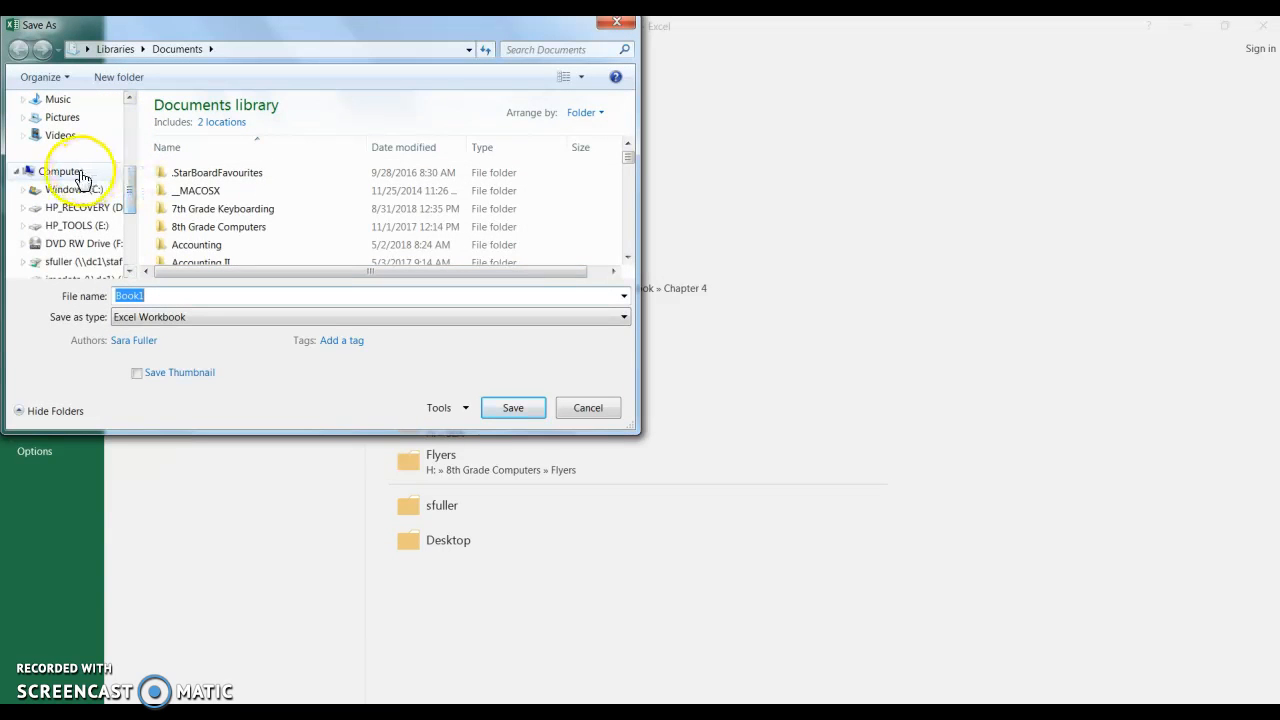
left_click(80, 174)
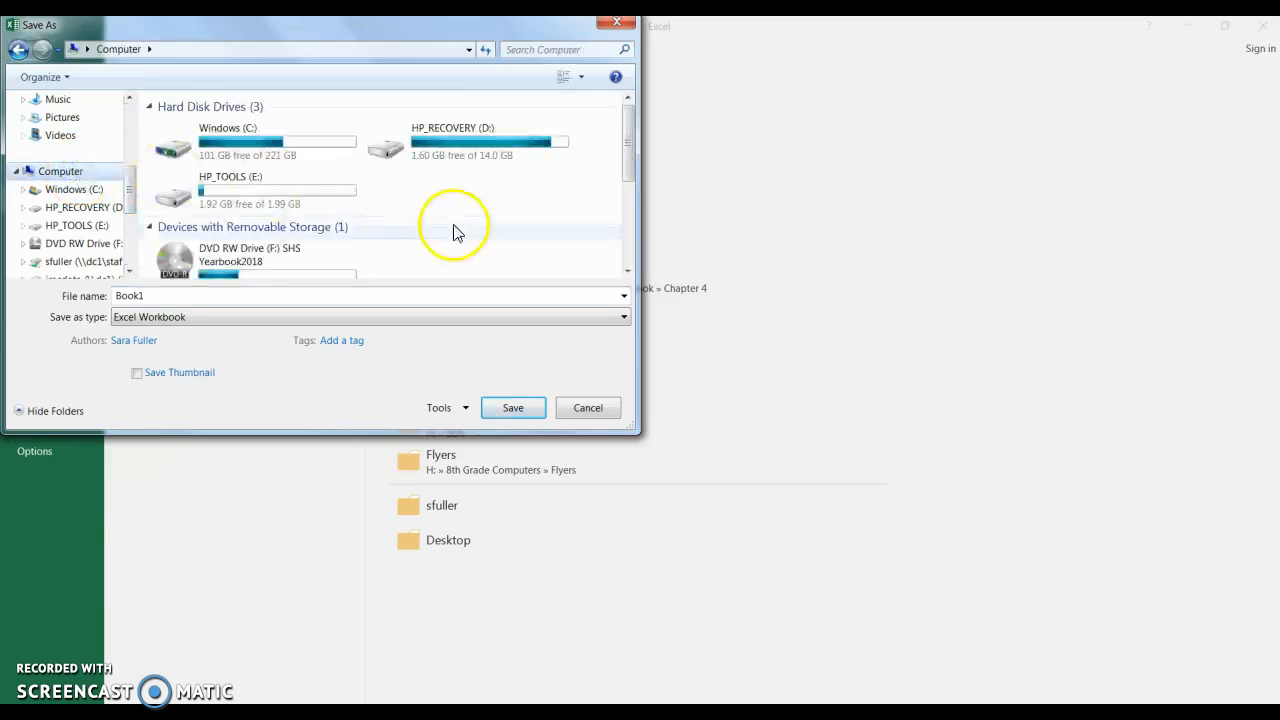
left_click_drag(629, 163, 629, 216)
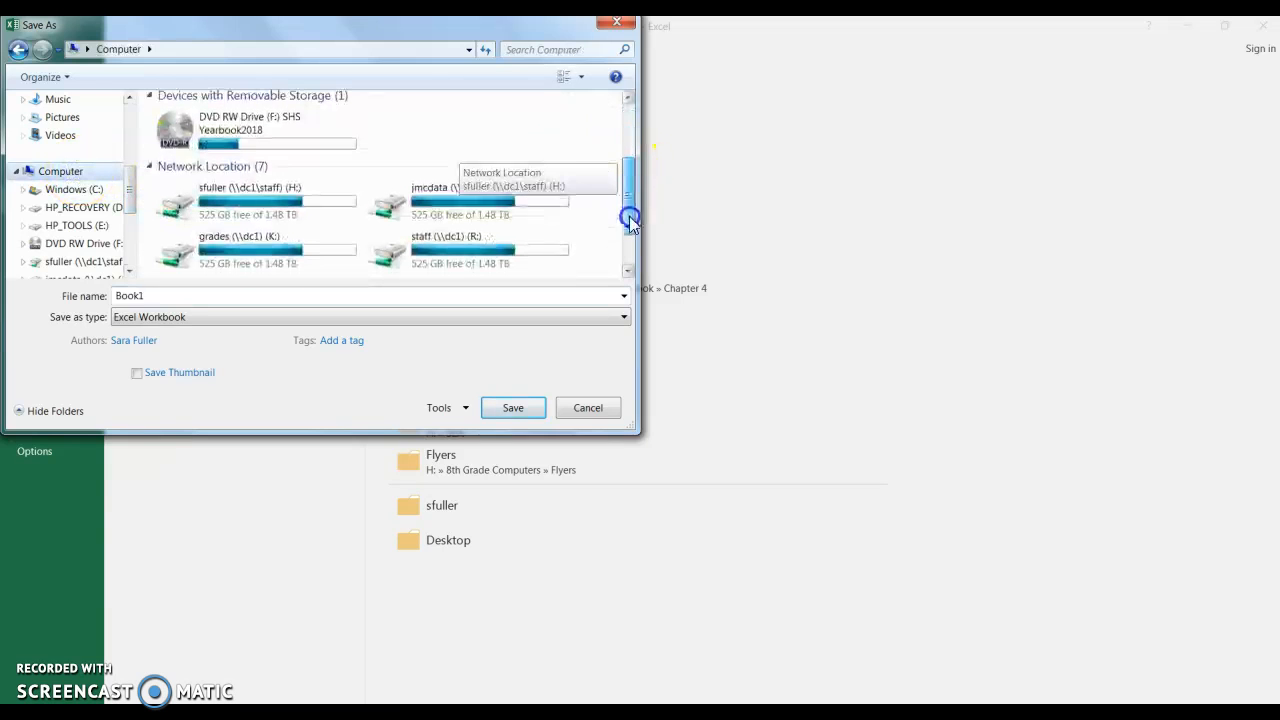
double_click(272, 205)
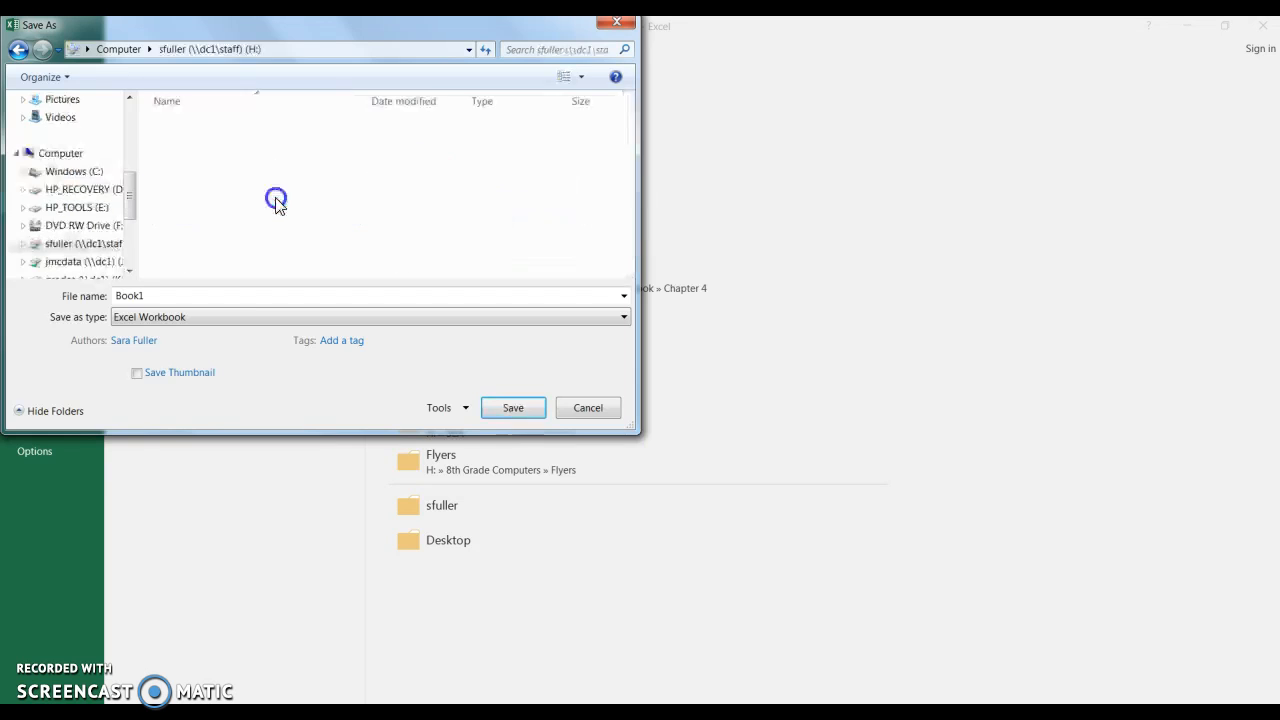
- Save the workbook there as an Excel Workbook named Basic Excel Tutorial
double_click(202, 301)
type("Basic Excel Tutorial")
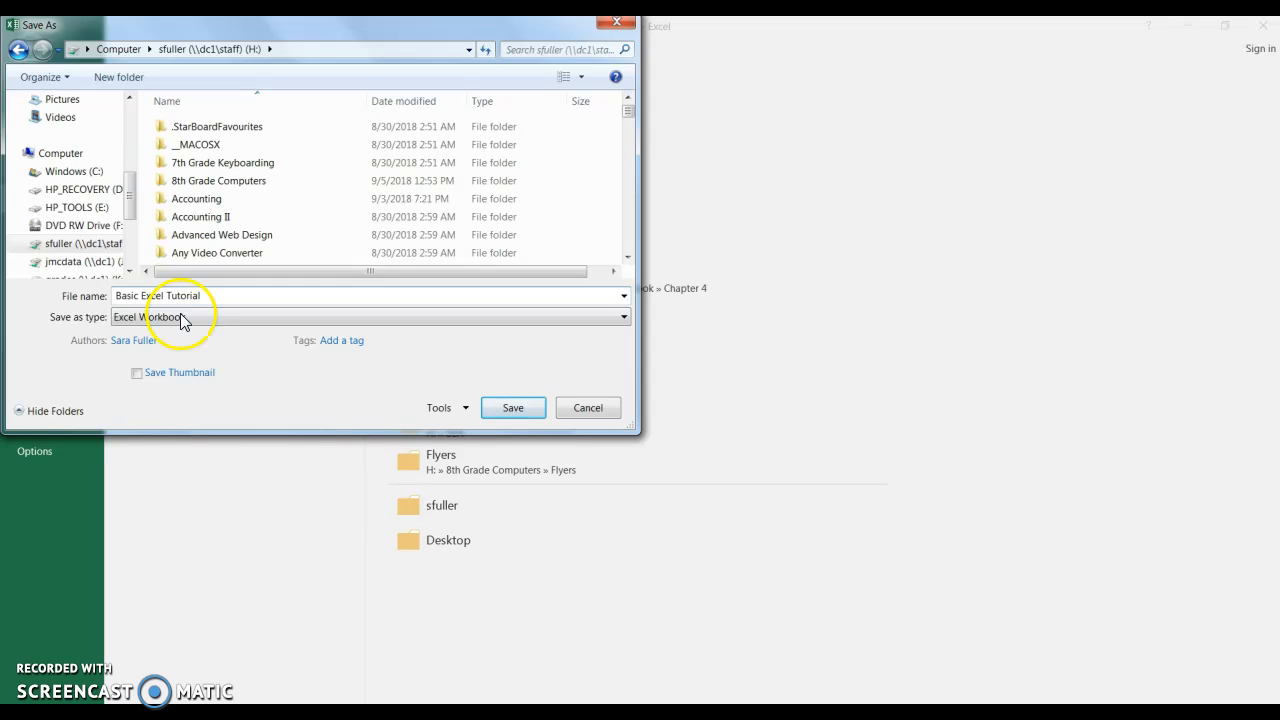
left_click(513, 418)
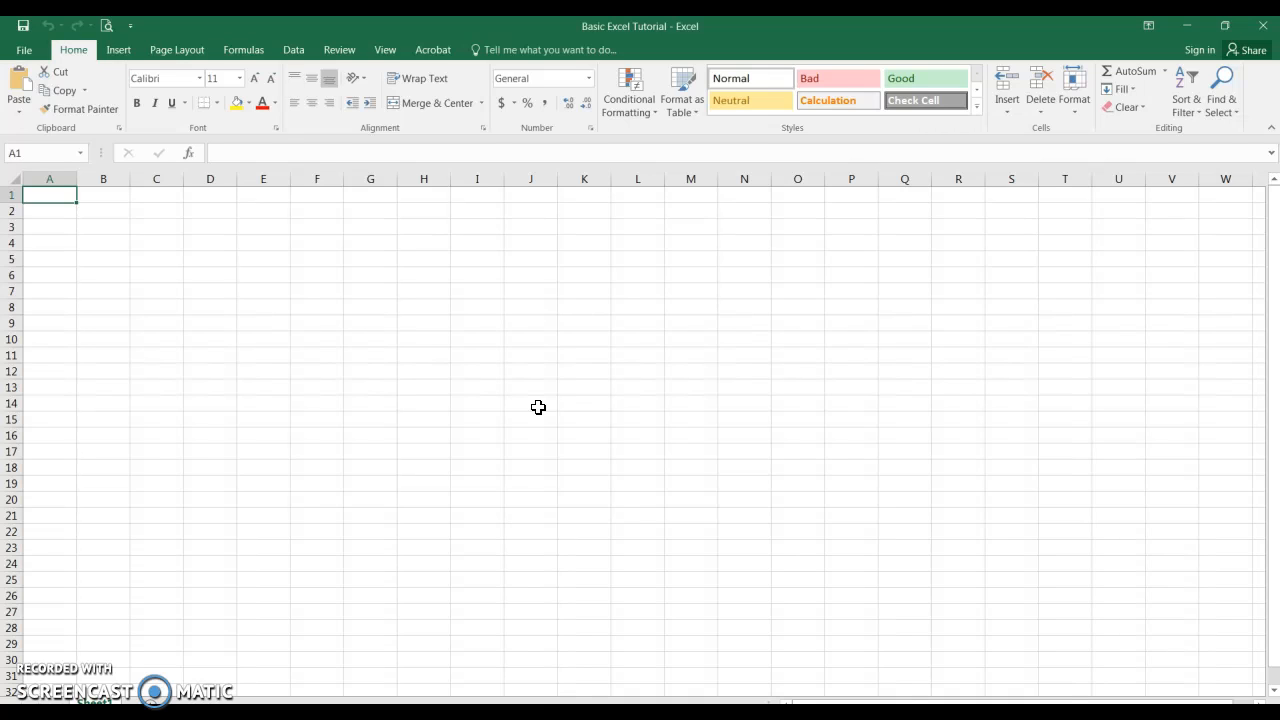
- Enter the title Deduction Calculations for Employees in cell A2, zooming in on the sheet
left_click(62, 217)
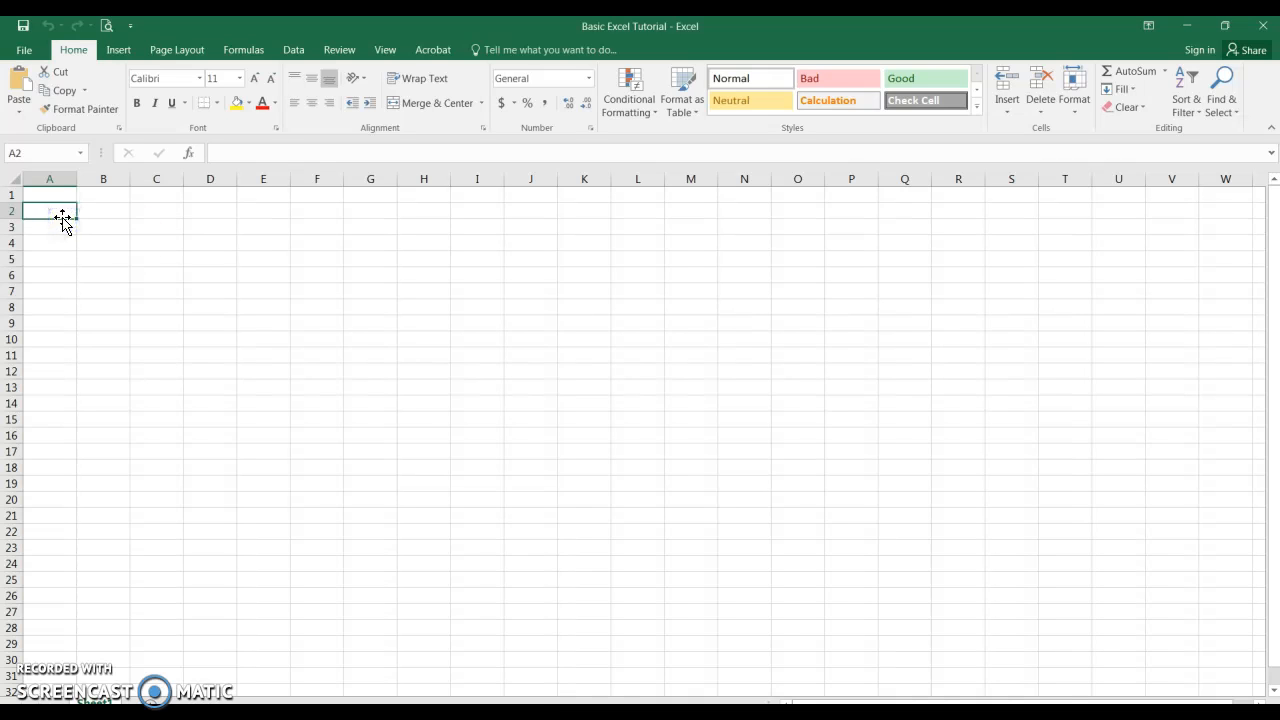
left_click_drag(1177, 715, 1199, 715)
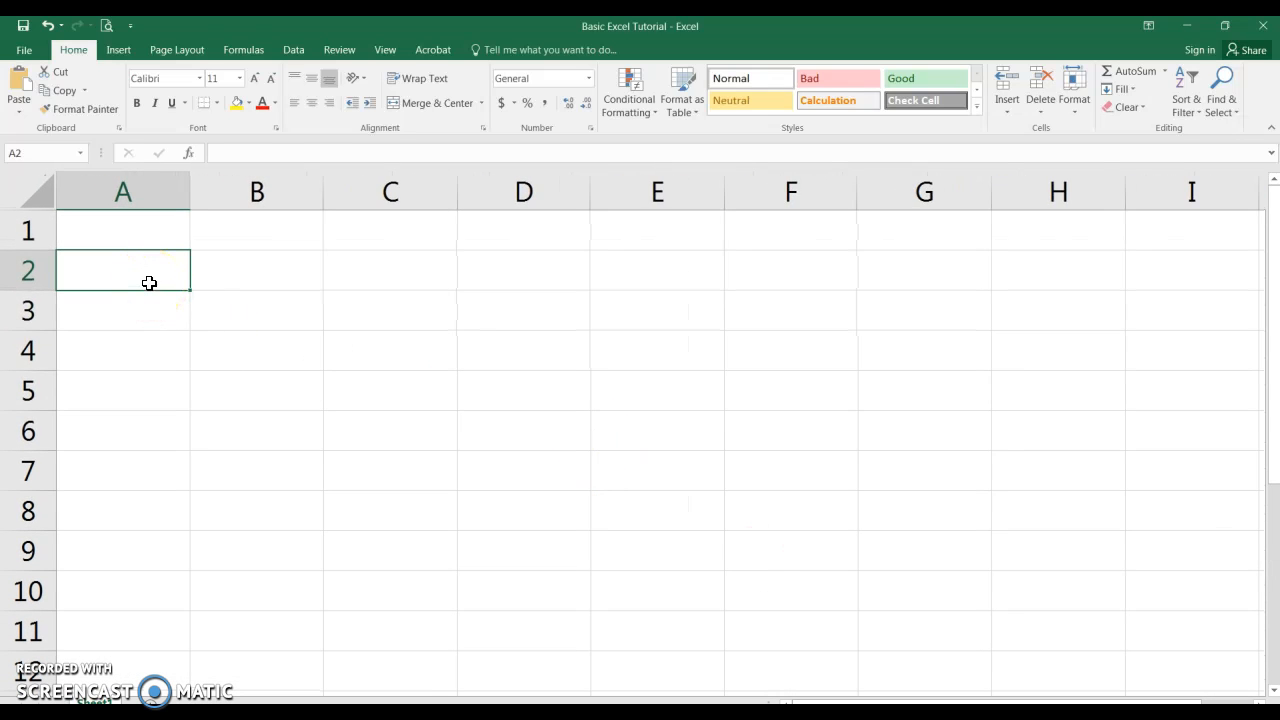
type("Deduc")
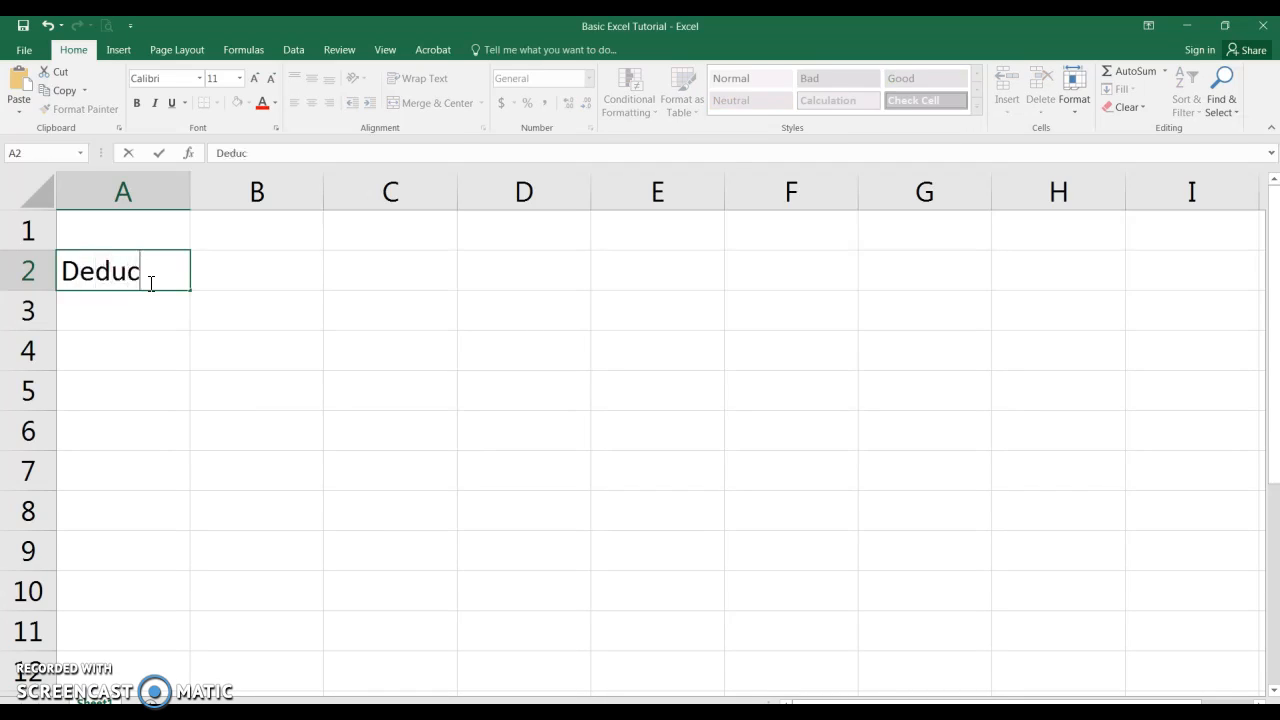
type("tion")
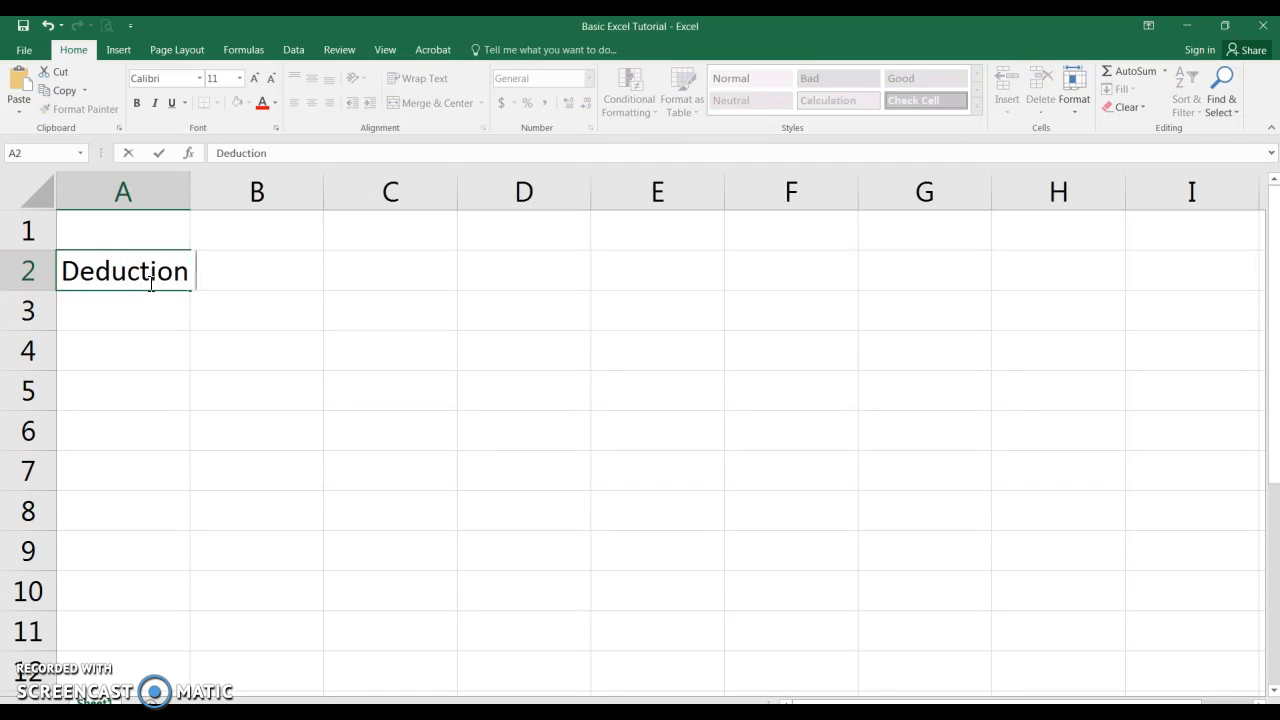
type(" Calcul")
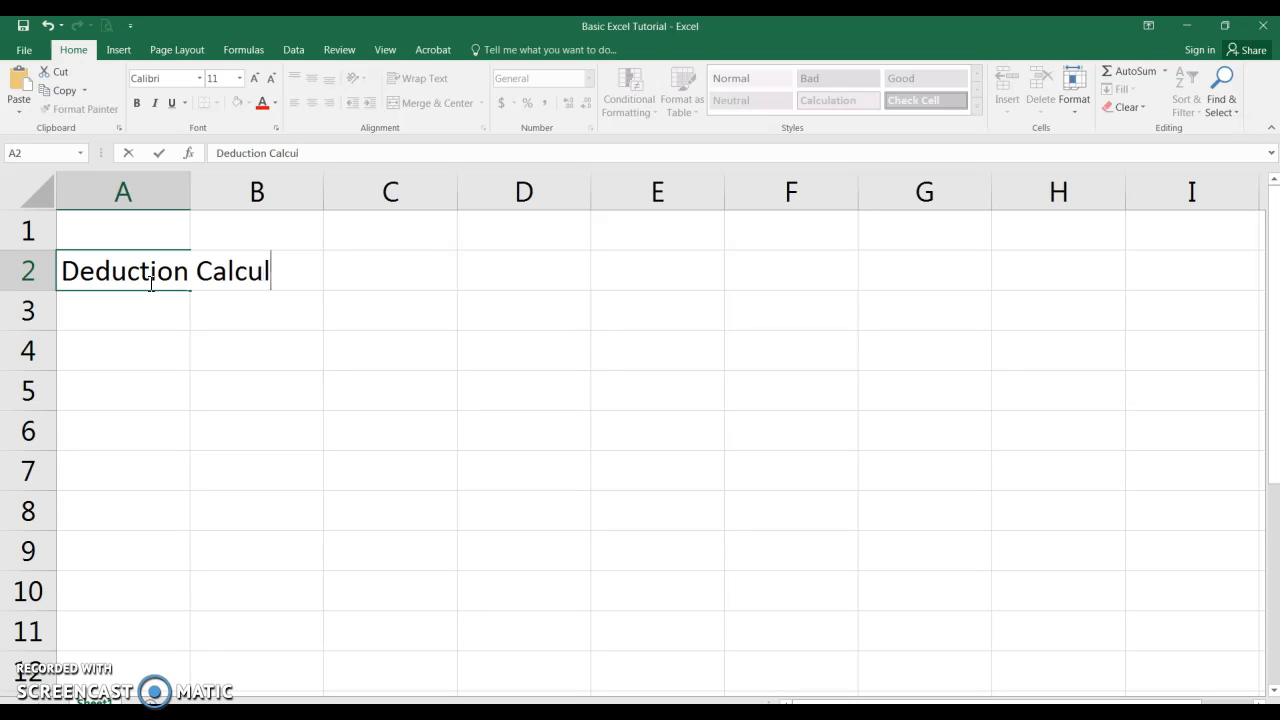
type("ations ")
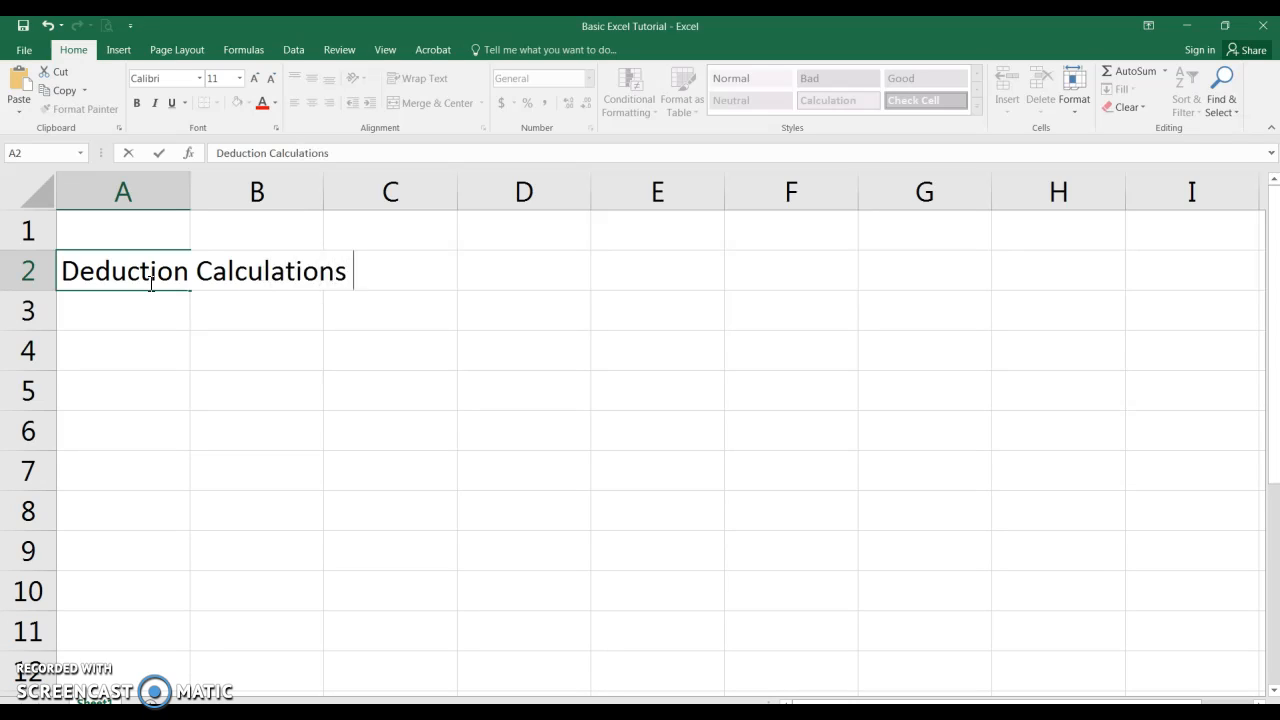
type("for Employees")
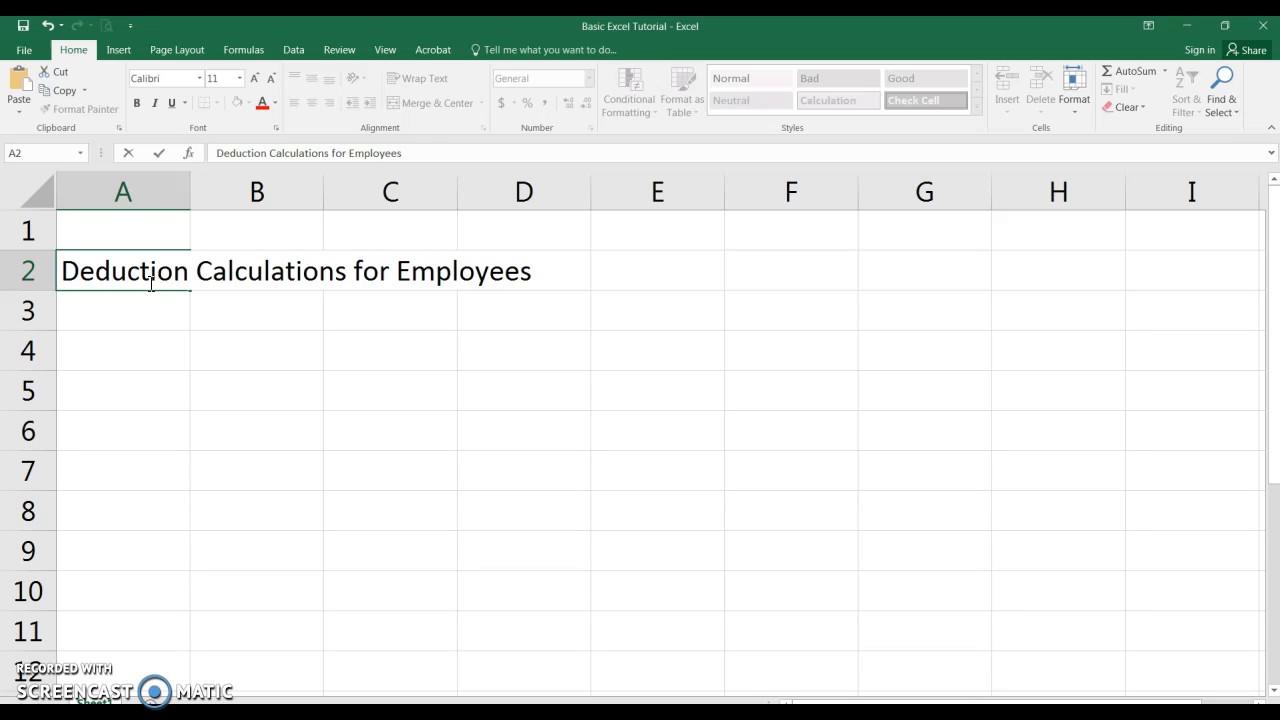
key("Return")
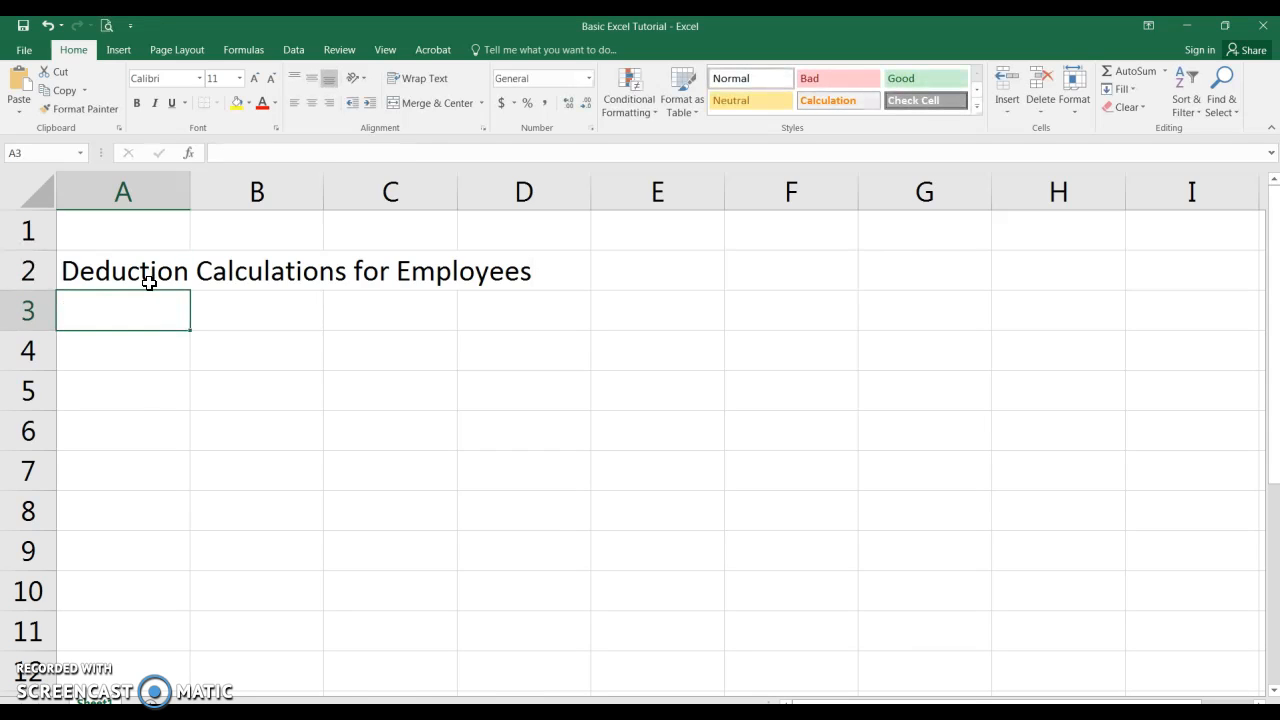
- Enter the column header Last Name in cell A8
left_click(83, 514)
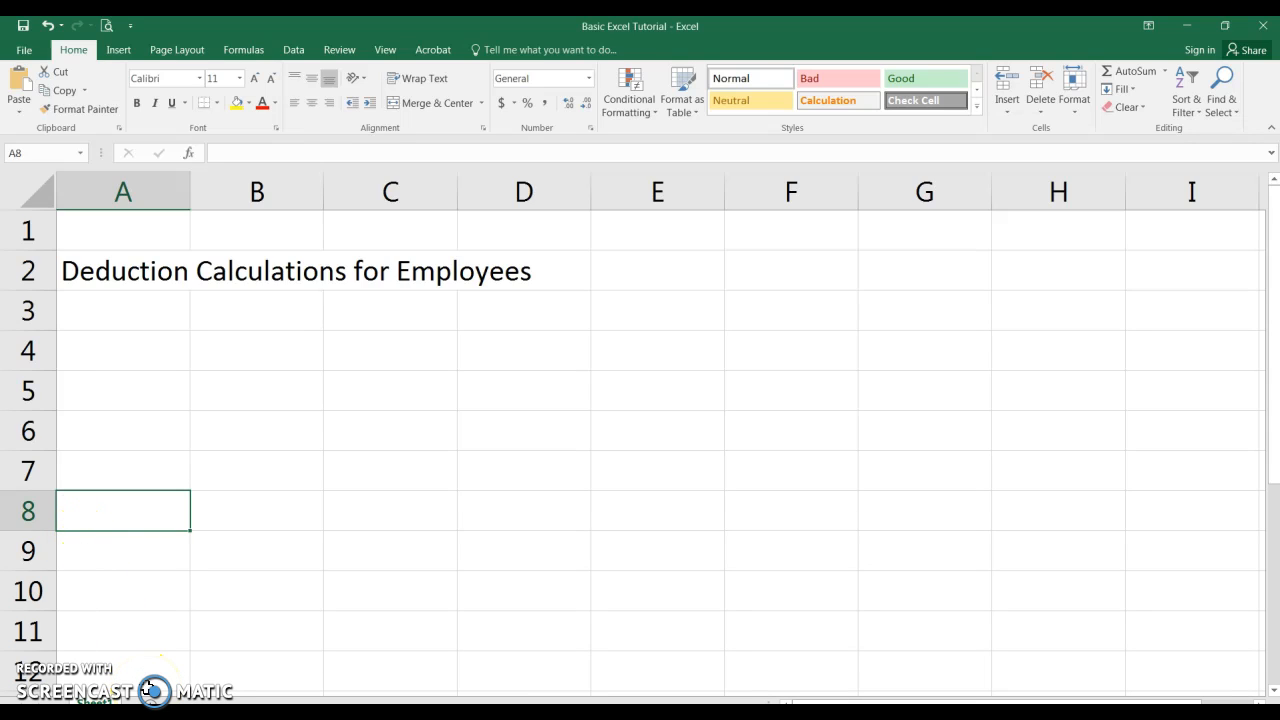
type("Last Name")
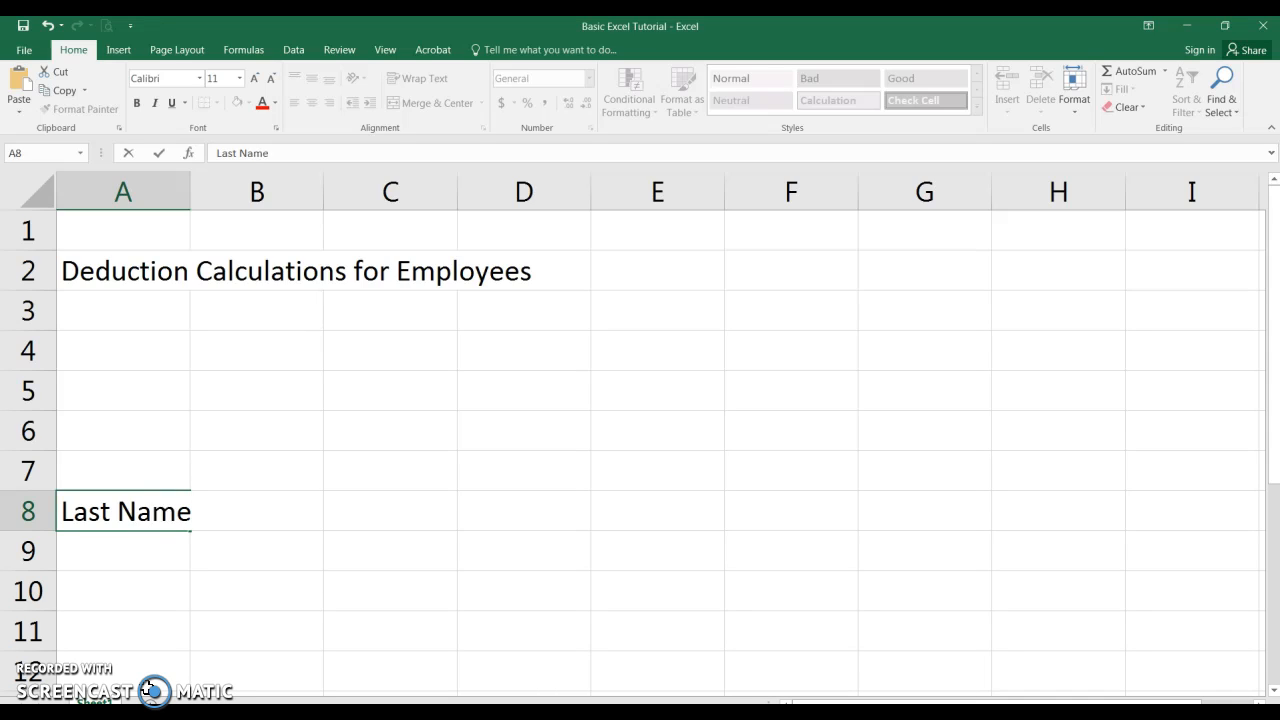
key("Return")
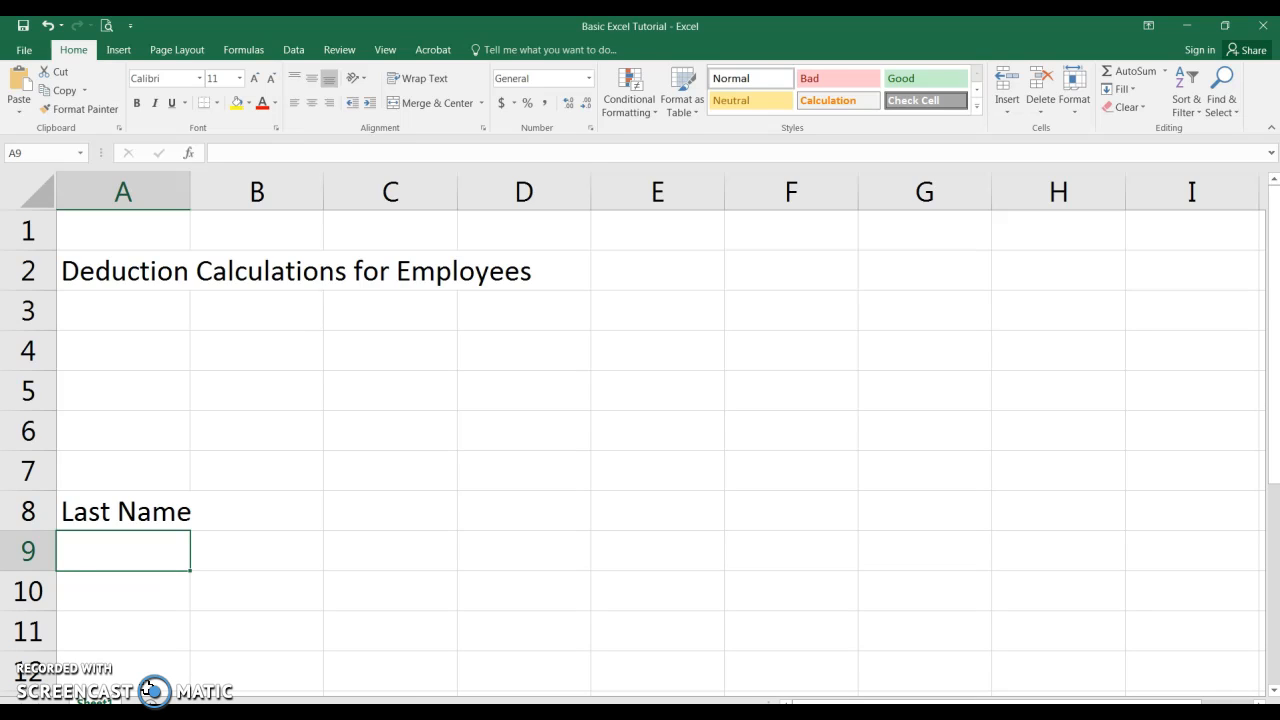
- List four employee last names with first initials in cells A9 through A12
type("Smith B.")
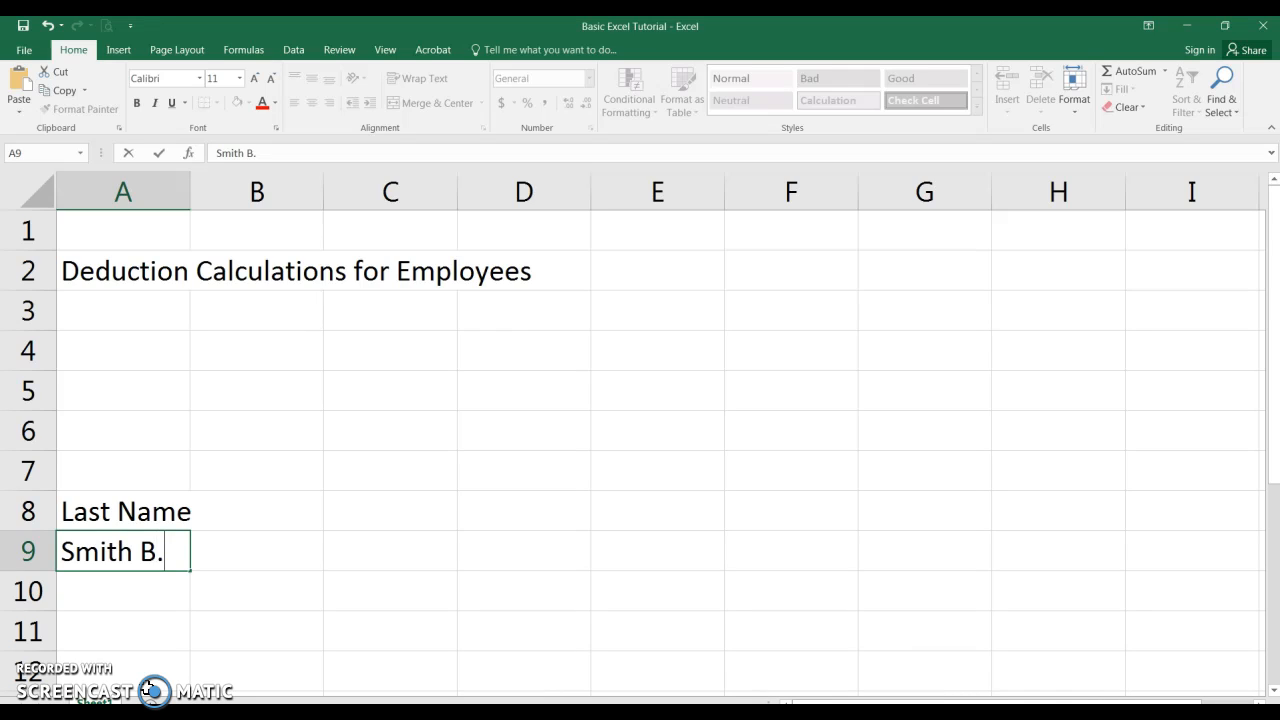
key("Return")
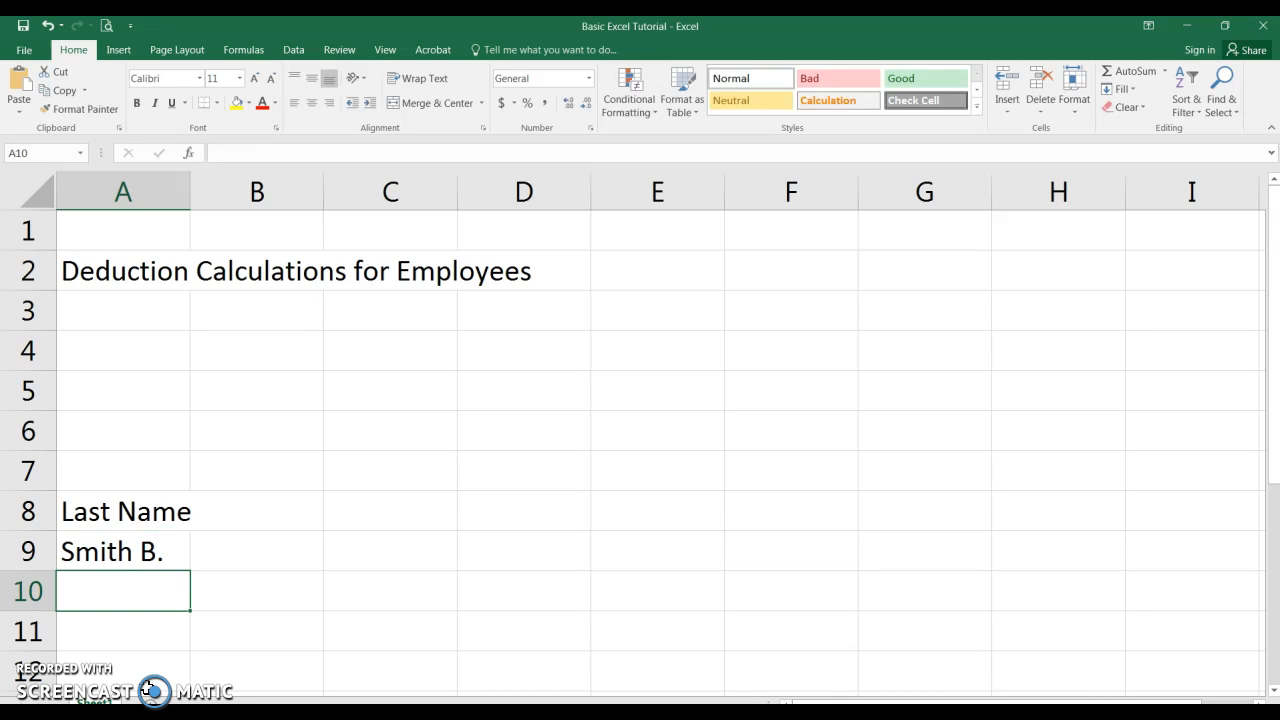
type("Wilson ")
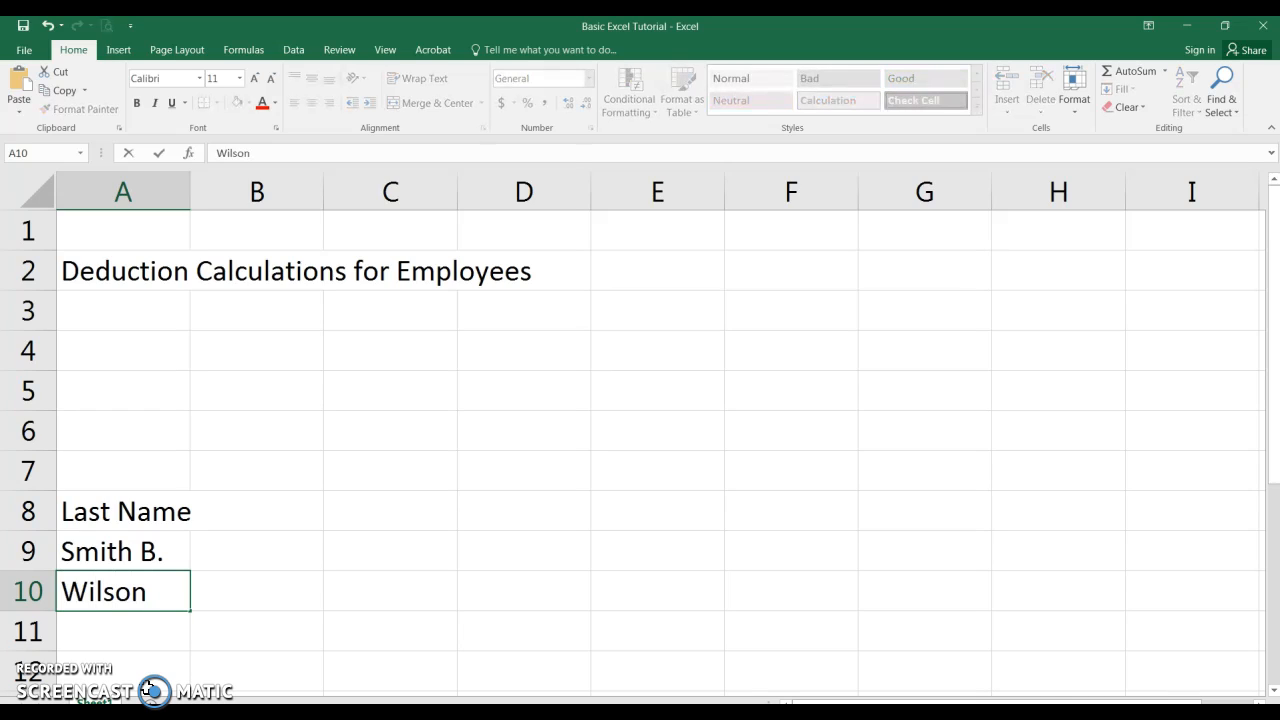
type("C.")
key("Return")
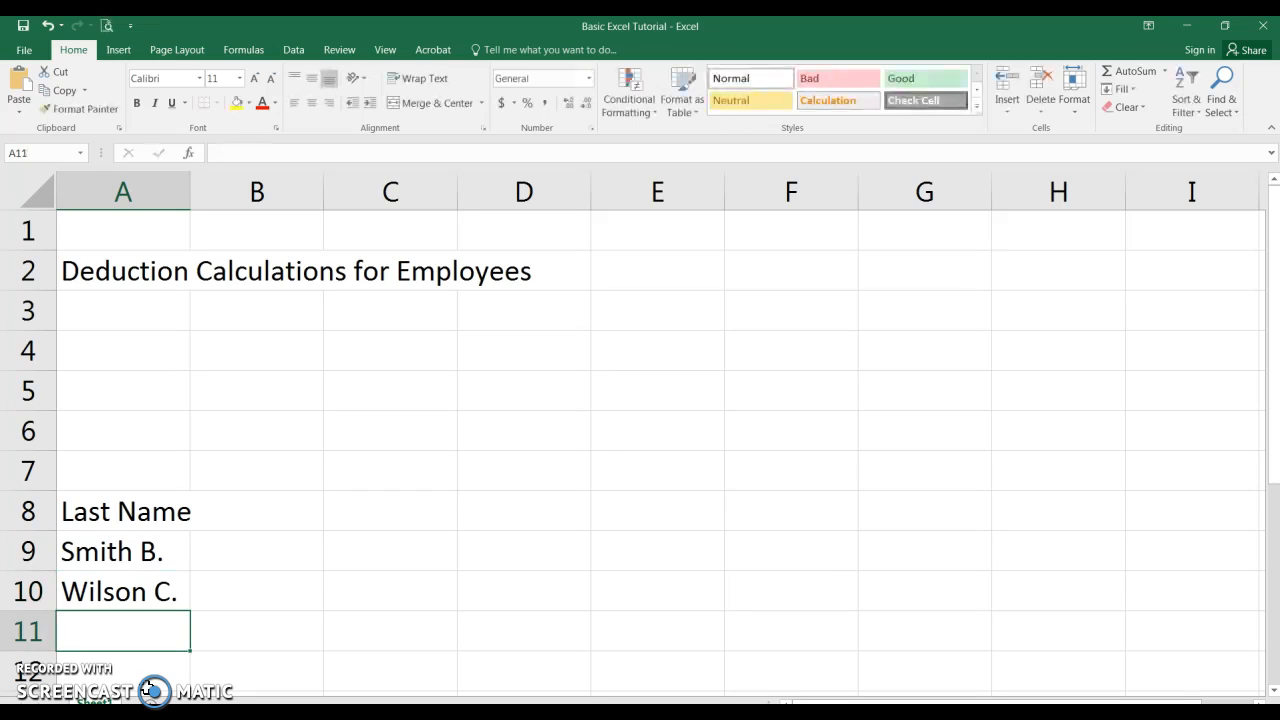
type("T")
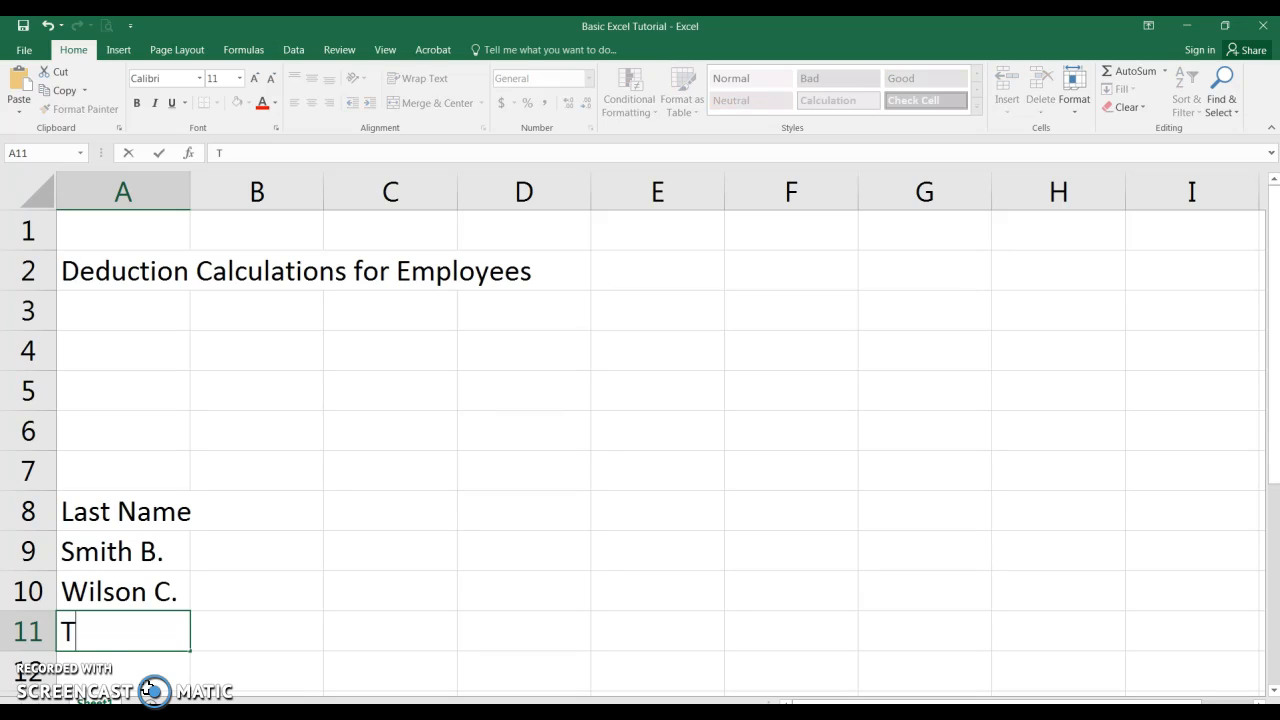
type("hompson")
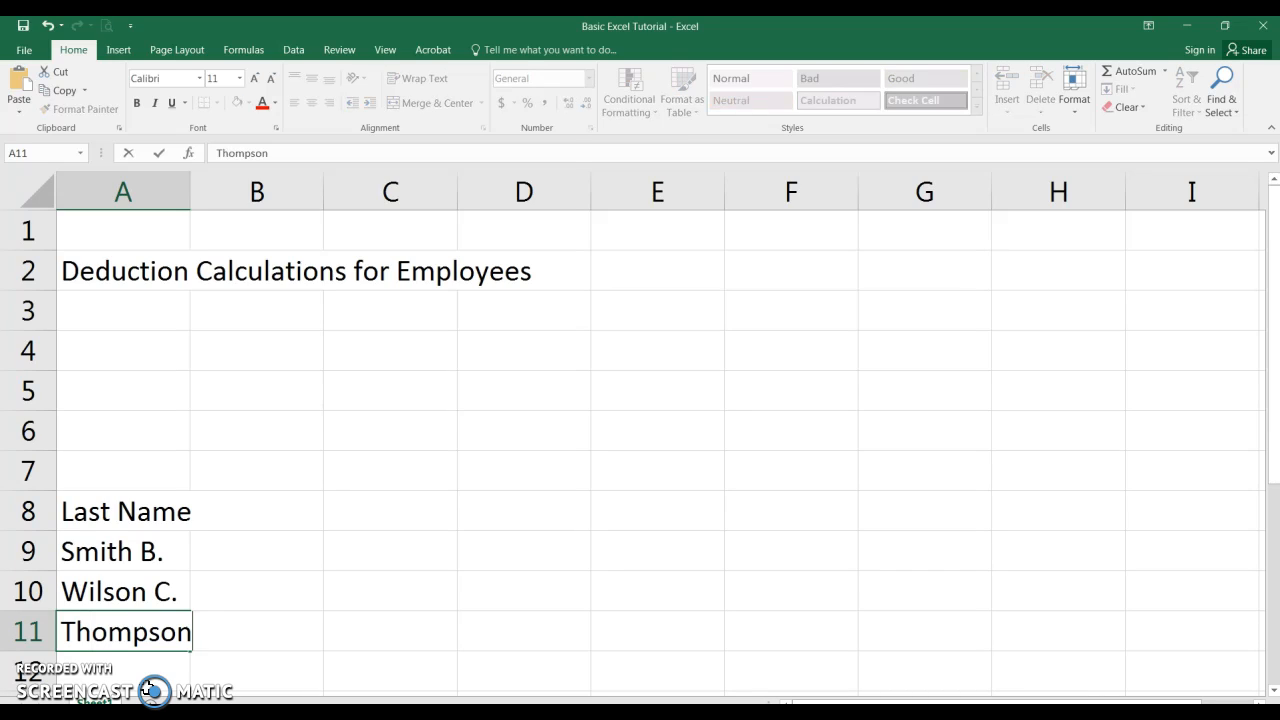
type(" J.")
key("Return")
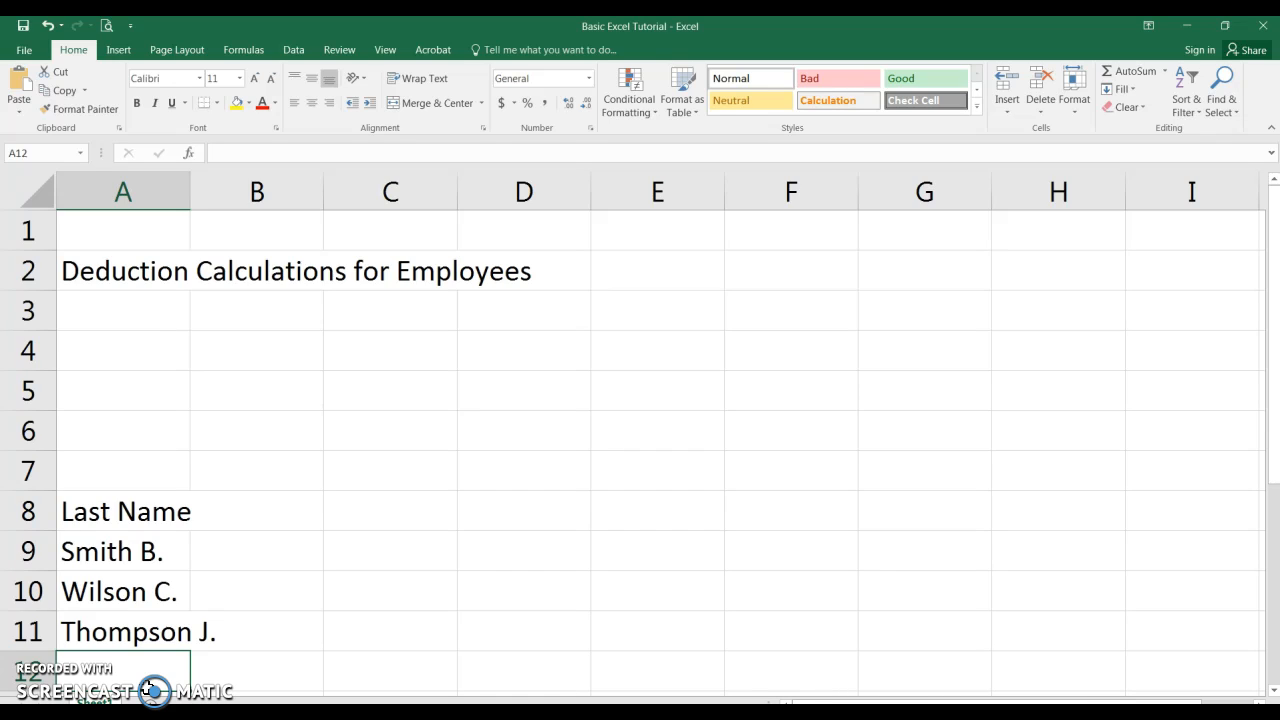
type("Jam")
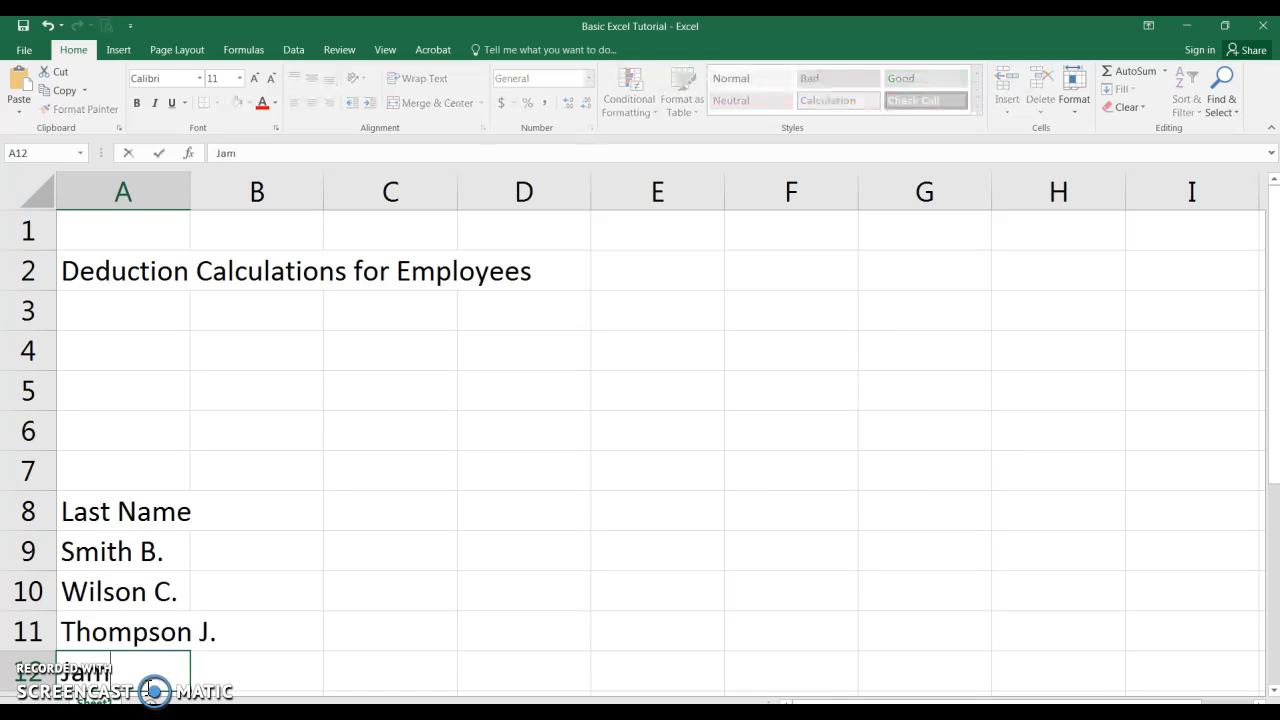
type("es D.")
key("Return")
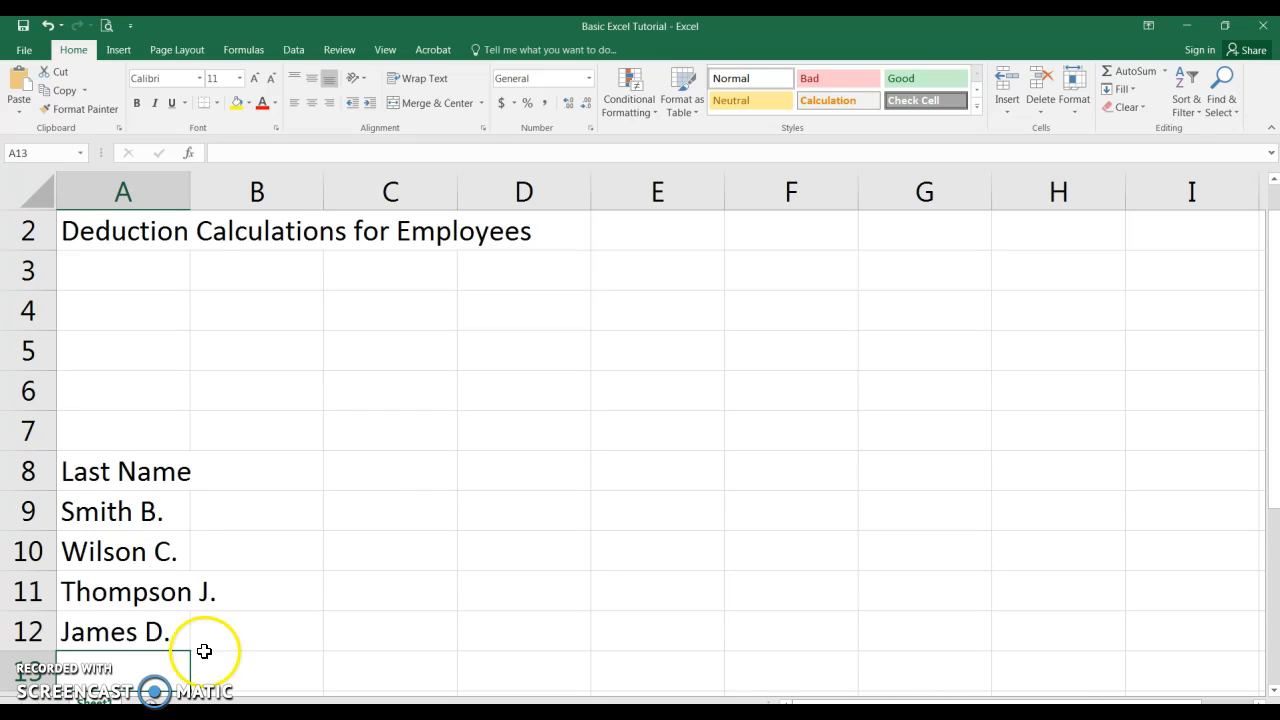
- Enter the label Date: in cell B4
left_click(258, 313)
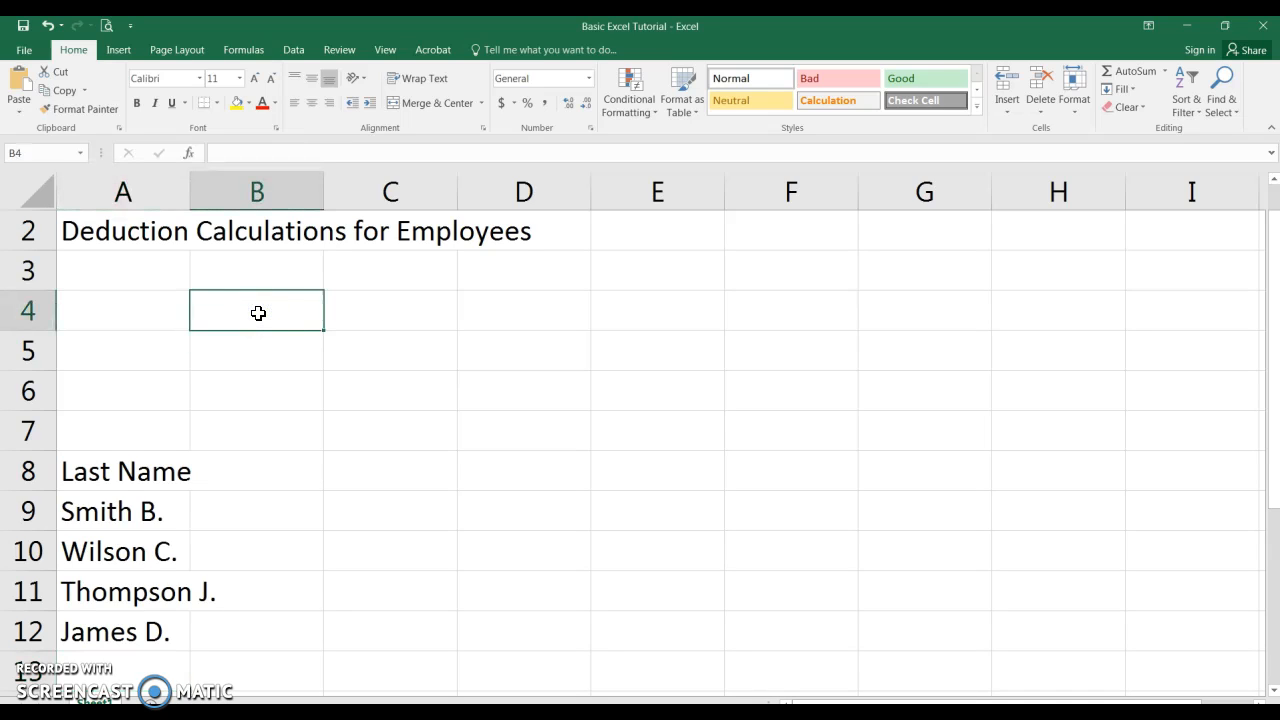
type("Date")
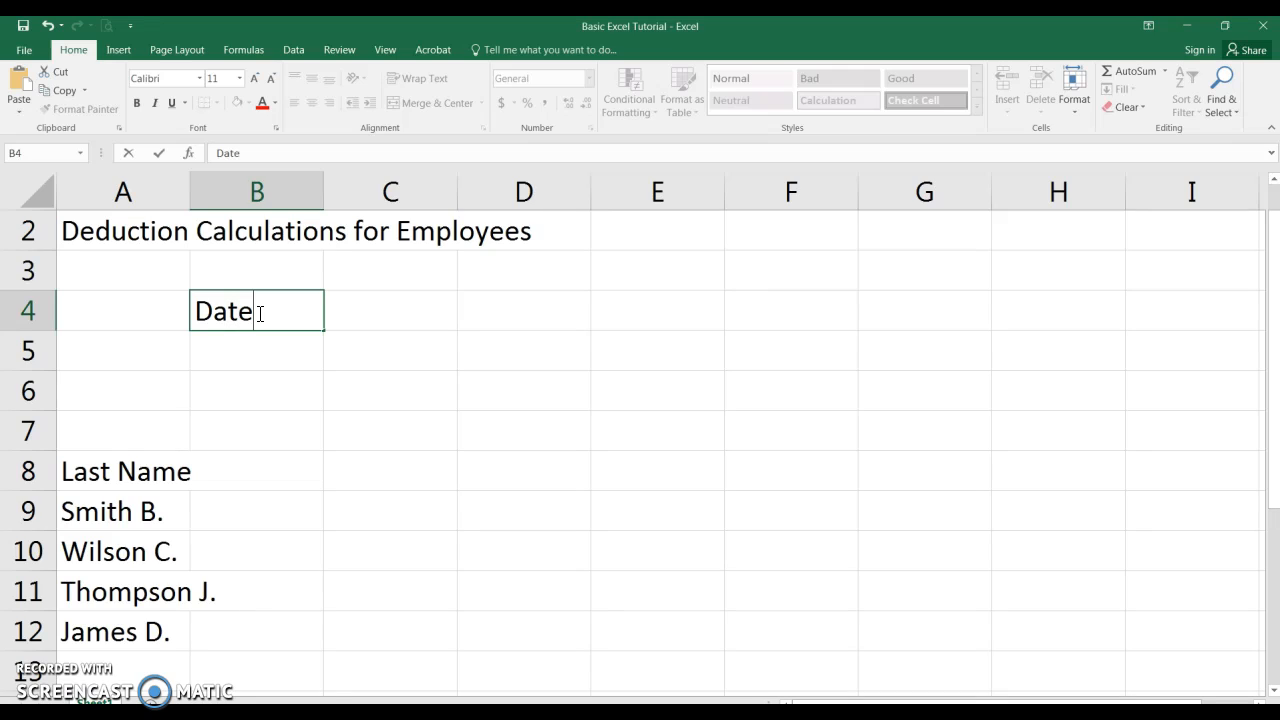
type(":")
- Enter the label Deduction Rate: in cell B6
left_click(277, 391)
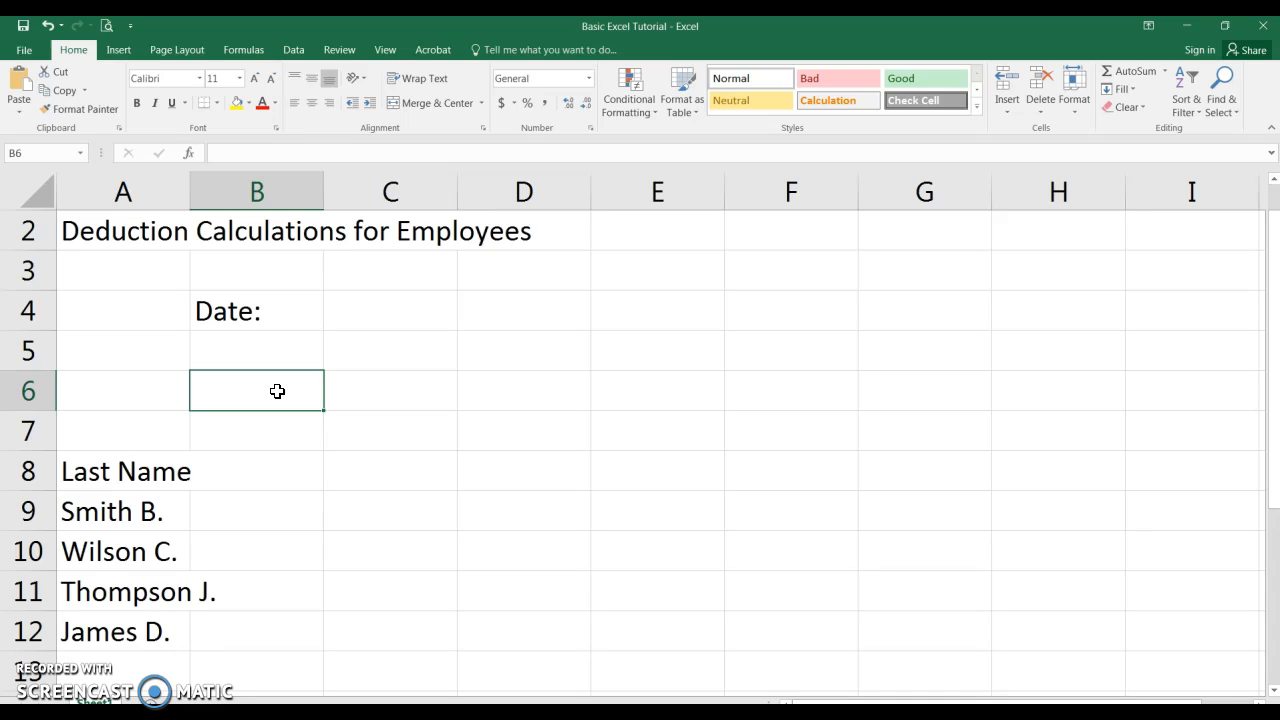
type("e")
key("BackSpace")
type("Deduction Rate")
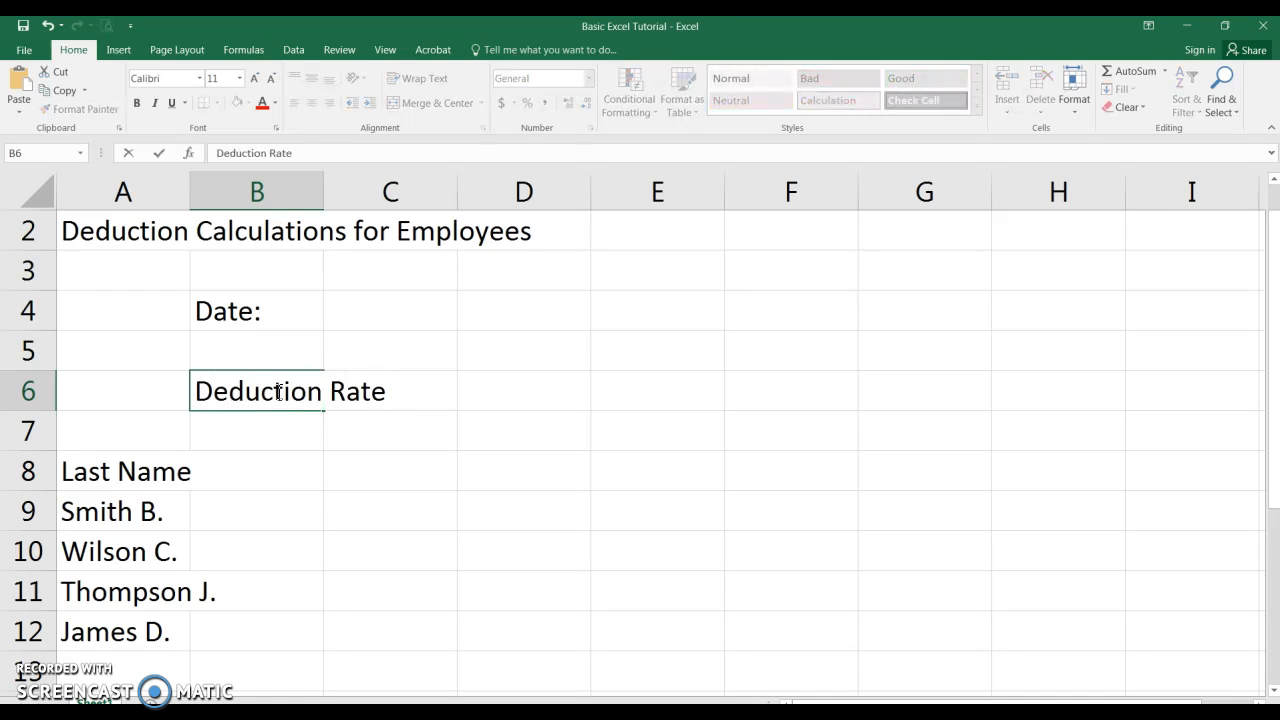
type(":")
key("Return")
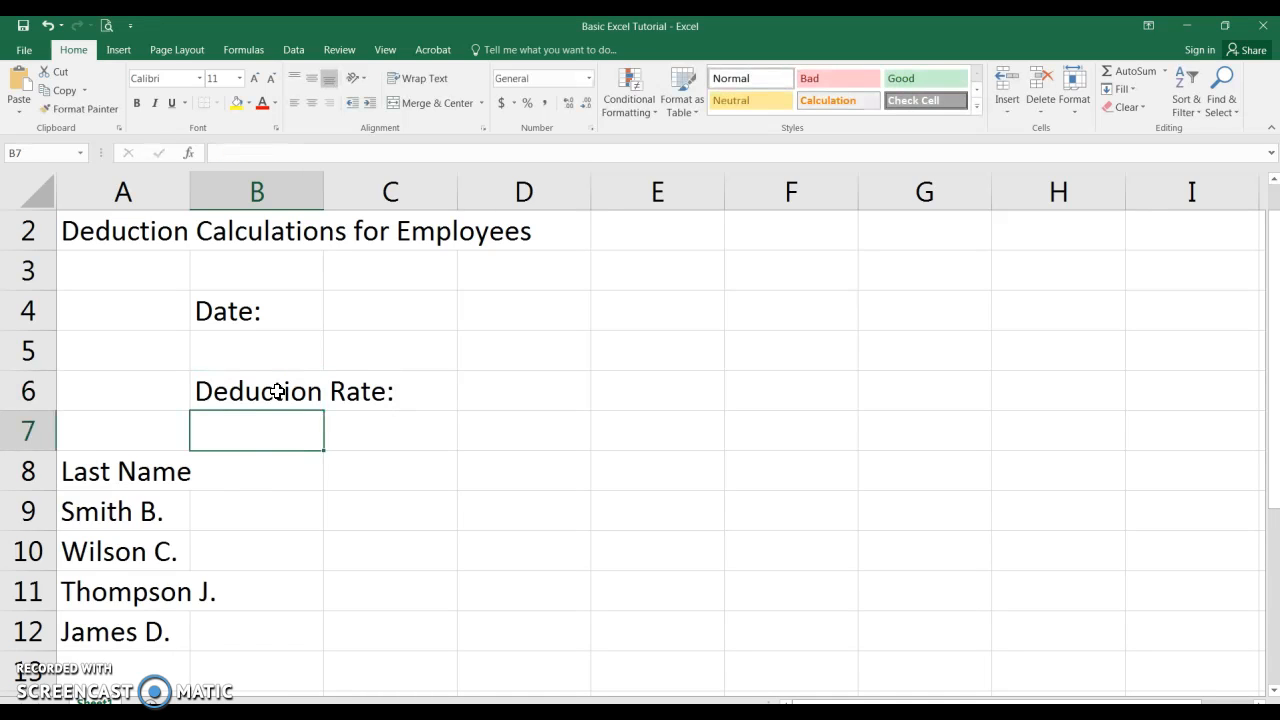
- Enter the column header Gross Salary in cell B8
left_click(210, 470)
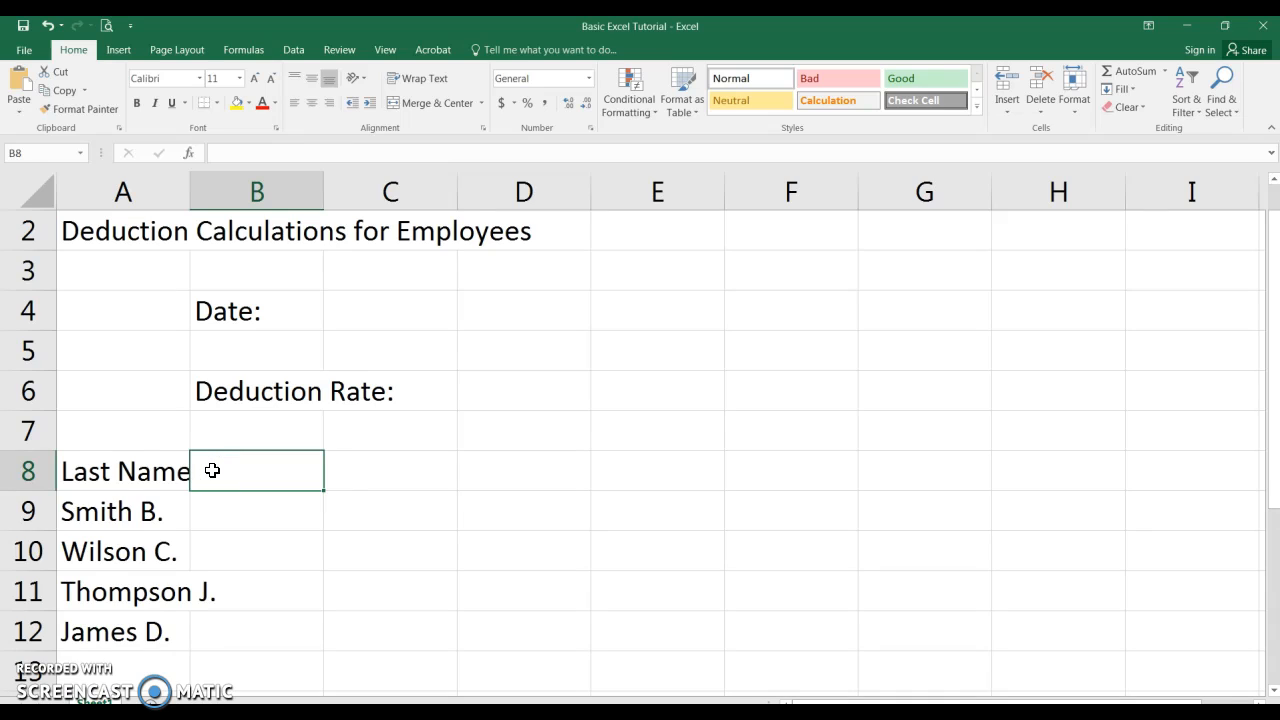
type("Gross ")
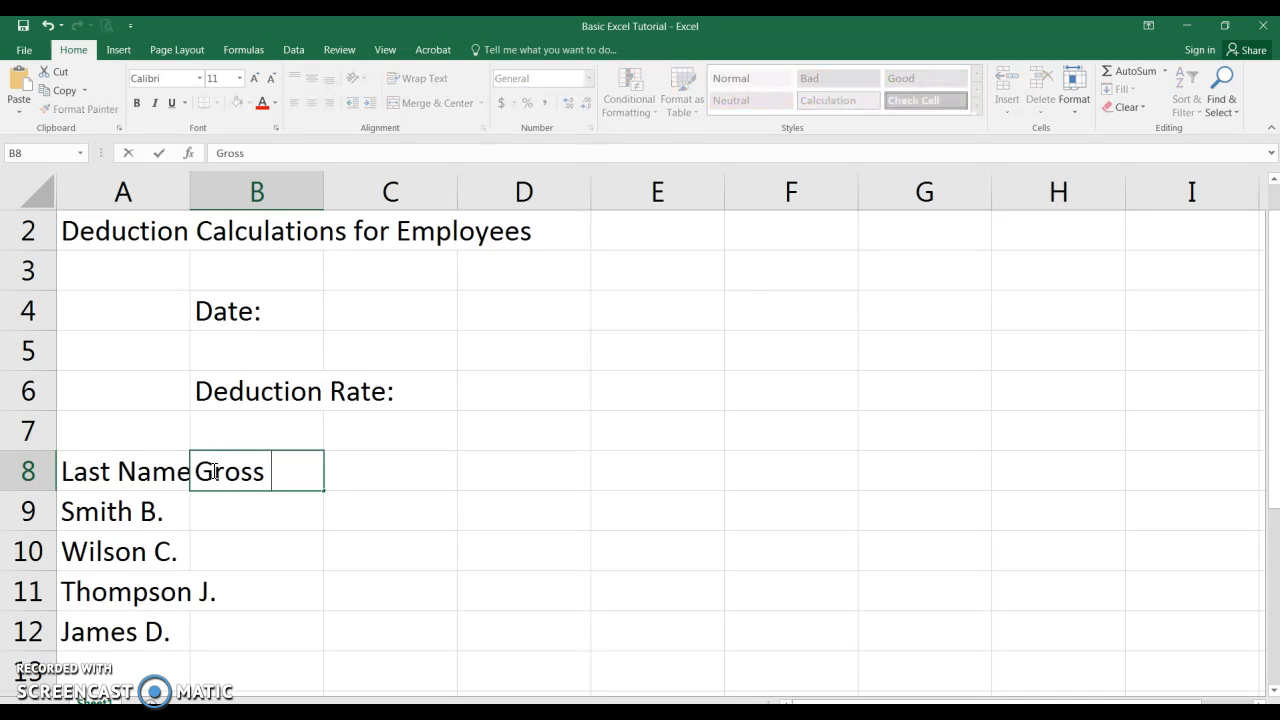
type("Salary")
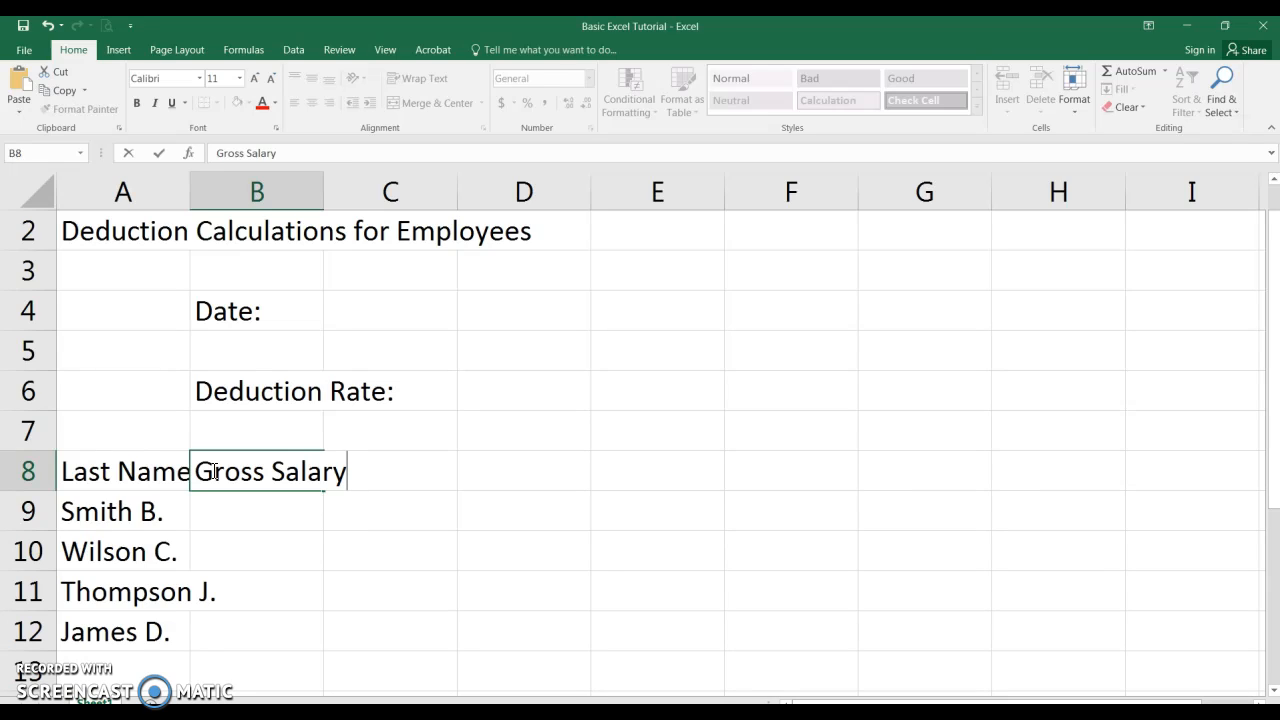
key("Return")
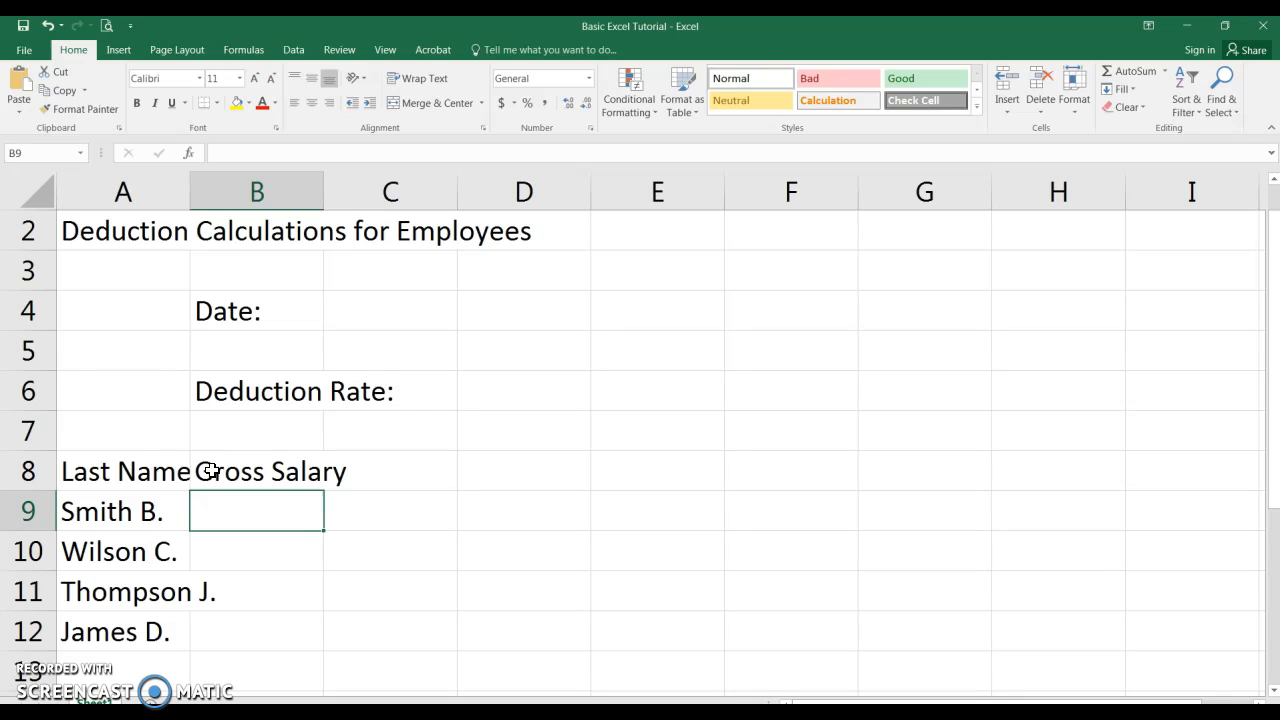
- Enter the gross salaries 45789, 41245, 39876 and 43211 in cells B9 through B12
type("4")
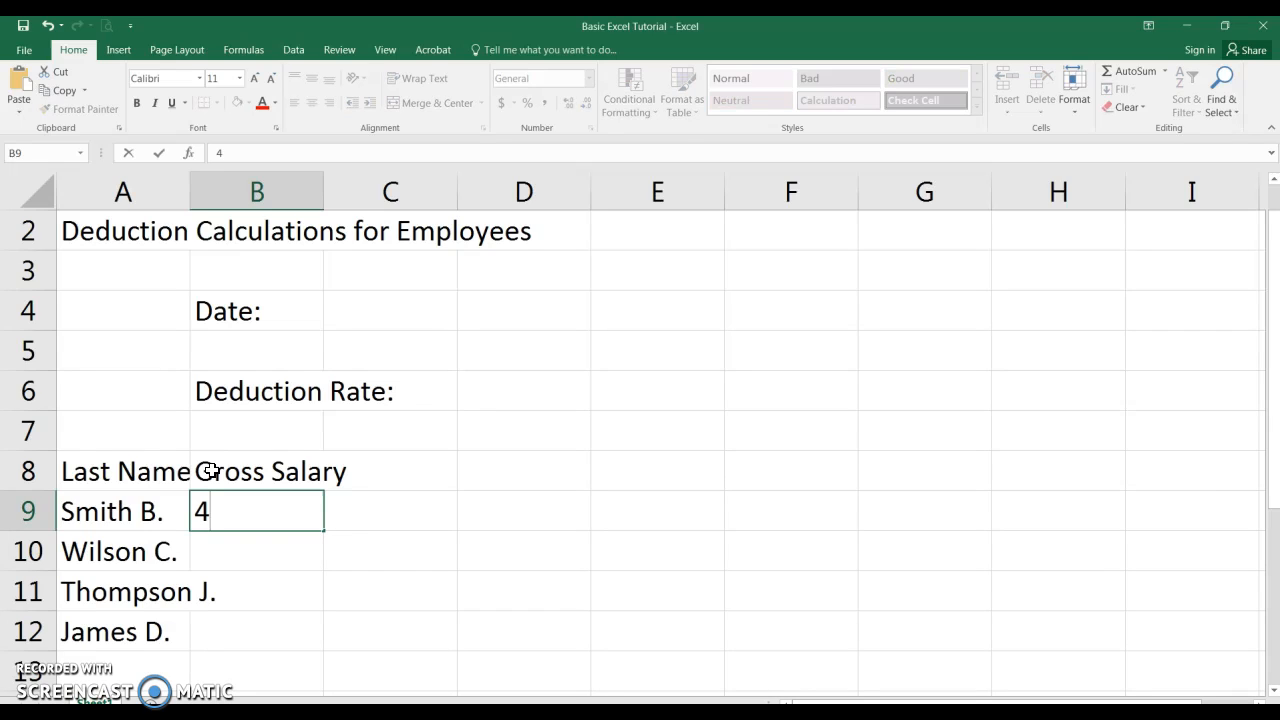
type("5789")
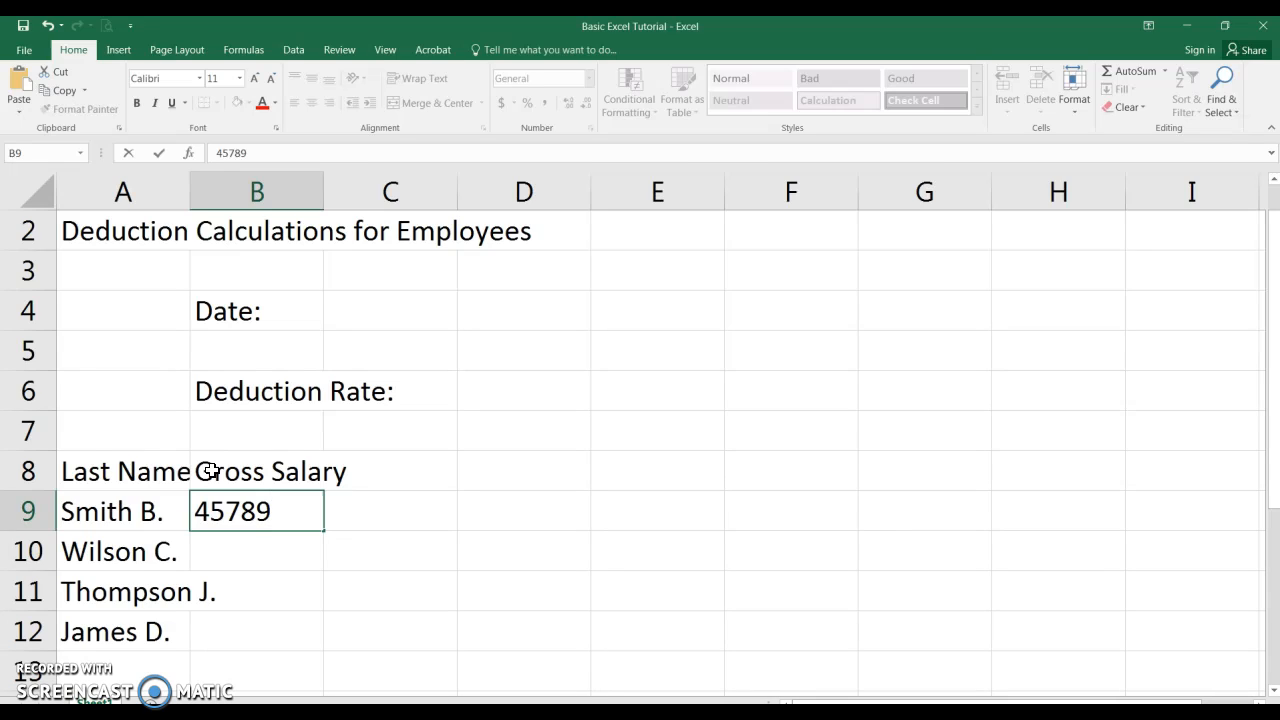
key("Return")
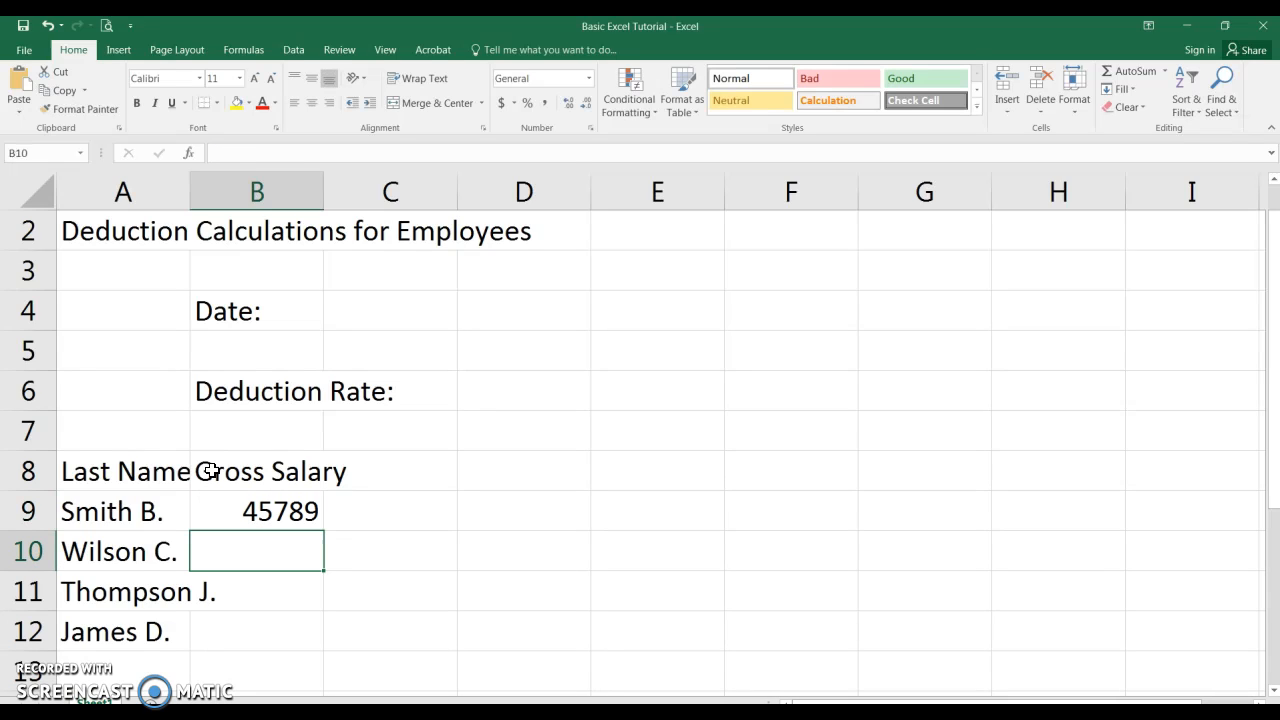
type("41245")
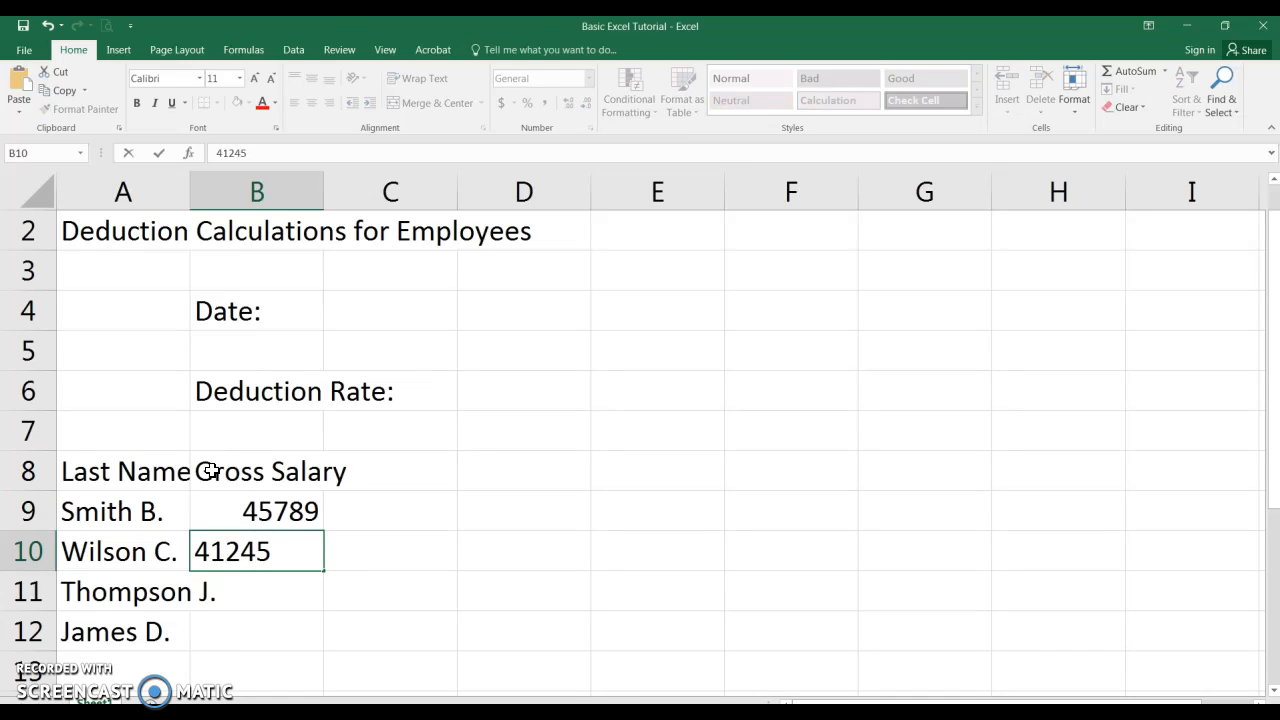
key("Return")
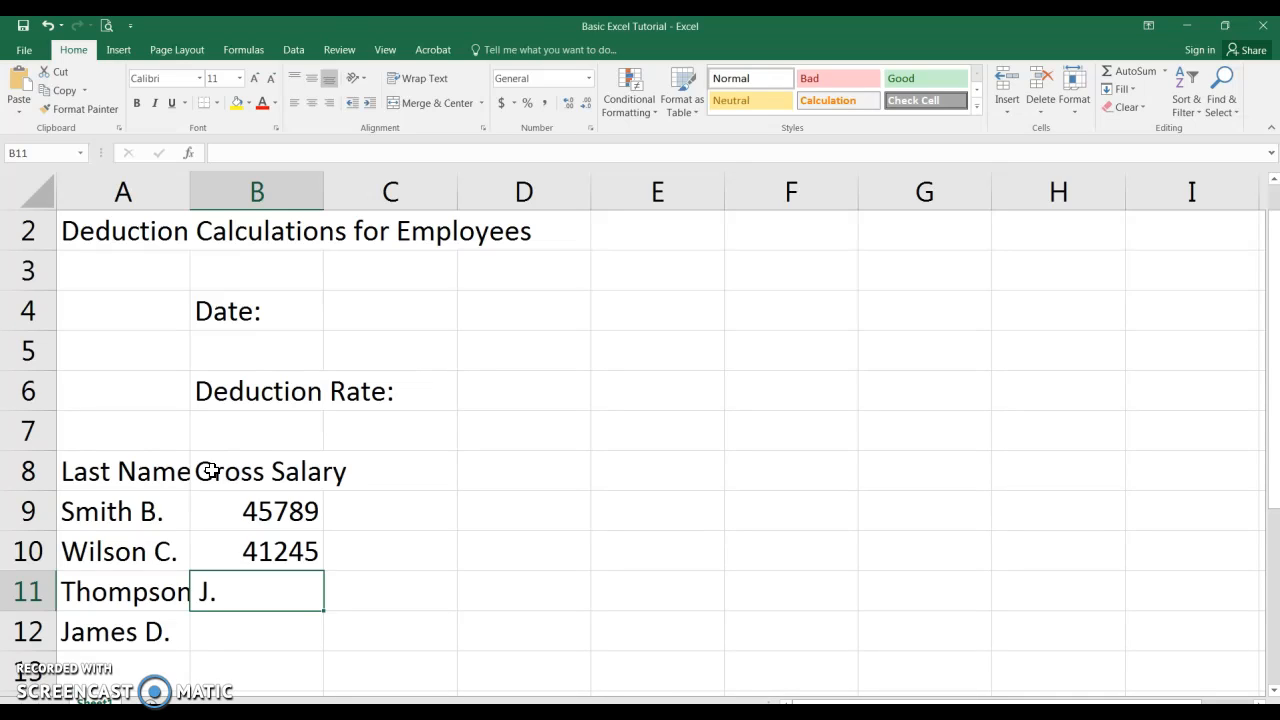
type("39876")
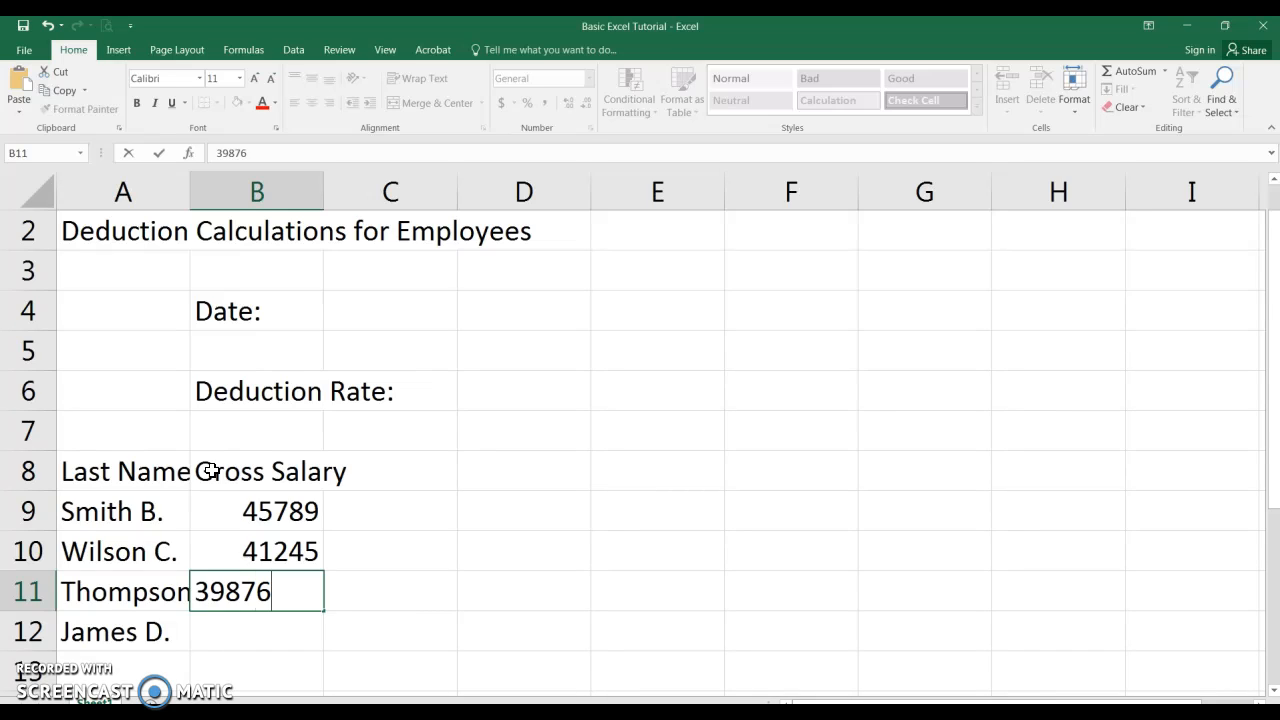
key("Return")
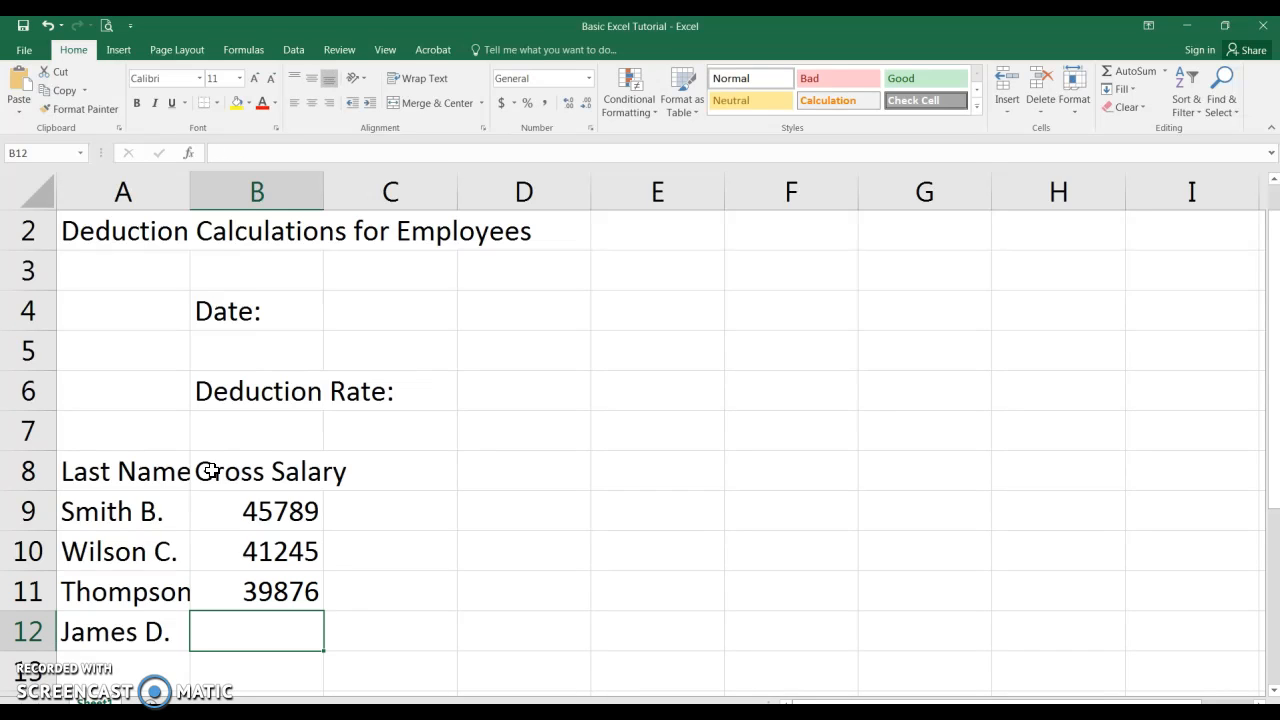
type("432")
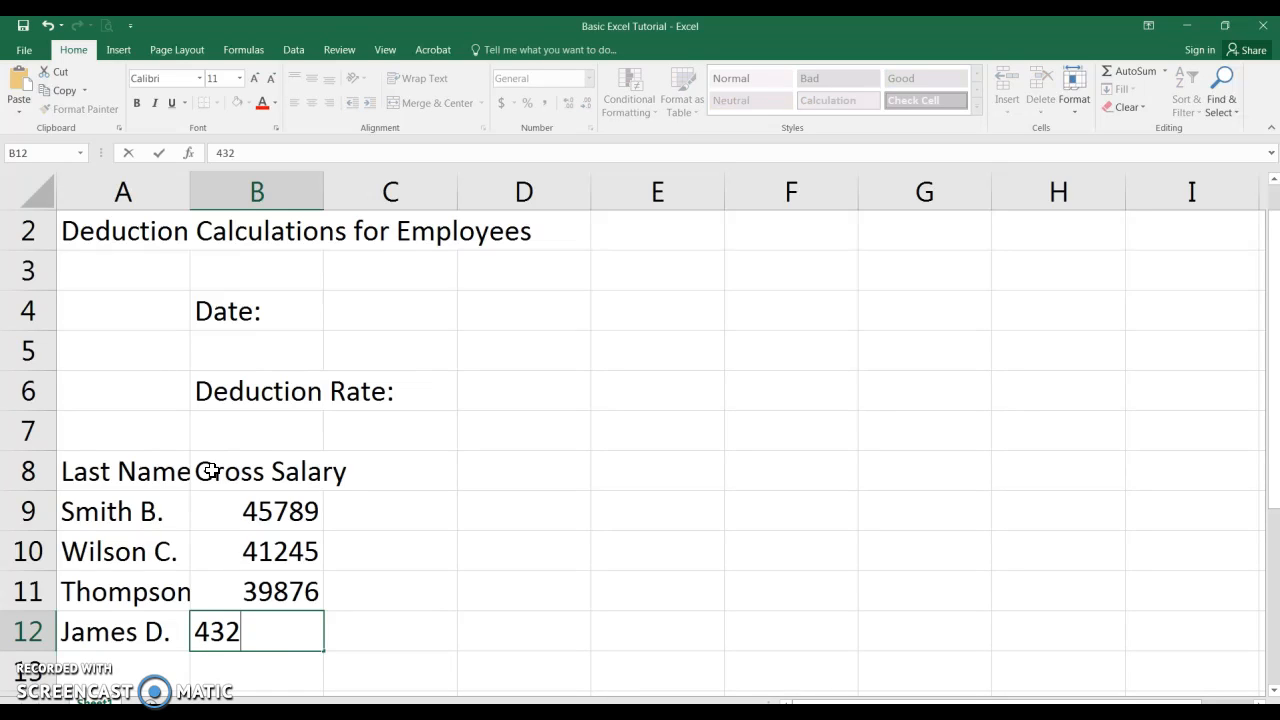
type("11")
- Enter the deduction rate 0.06 in cell C6
left_click(426, 394)
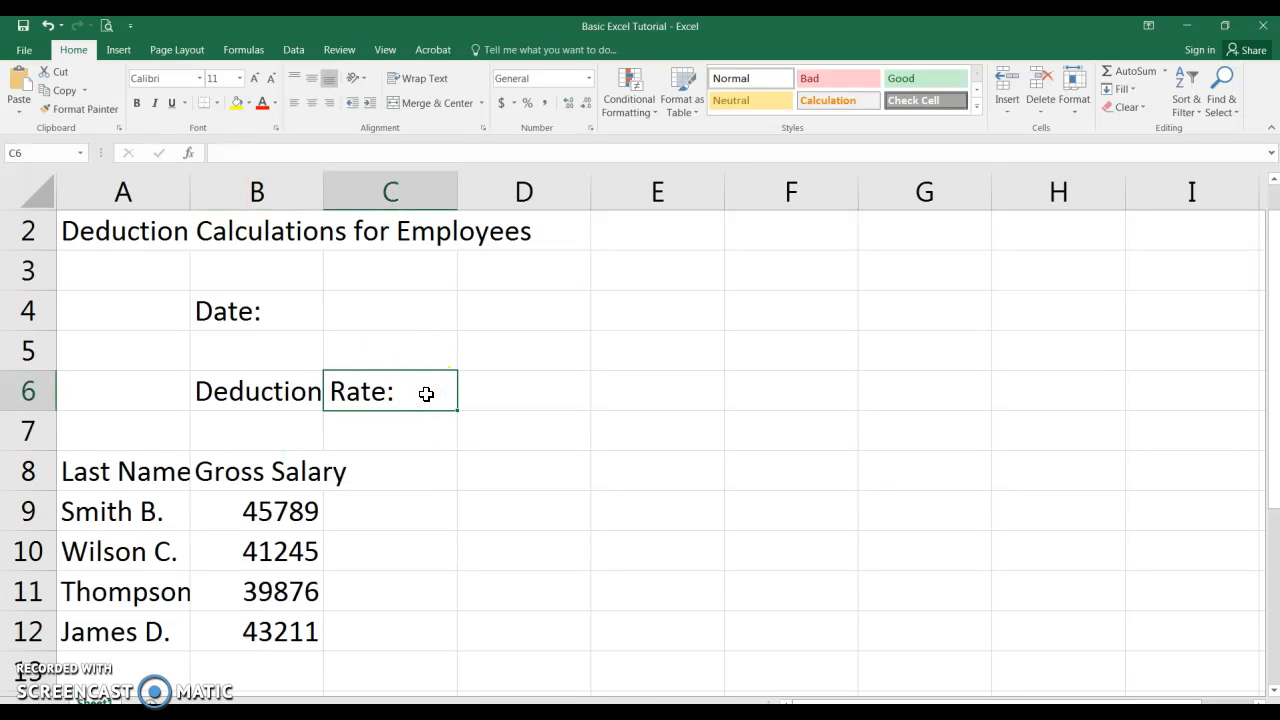
type(".06")
key("Return")
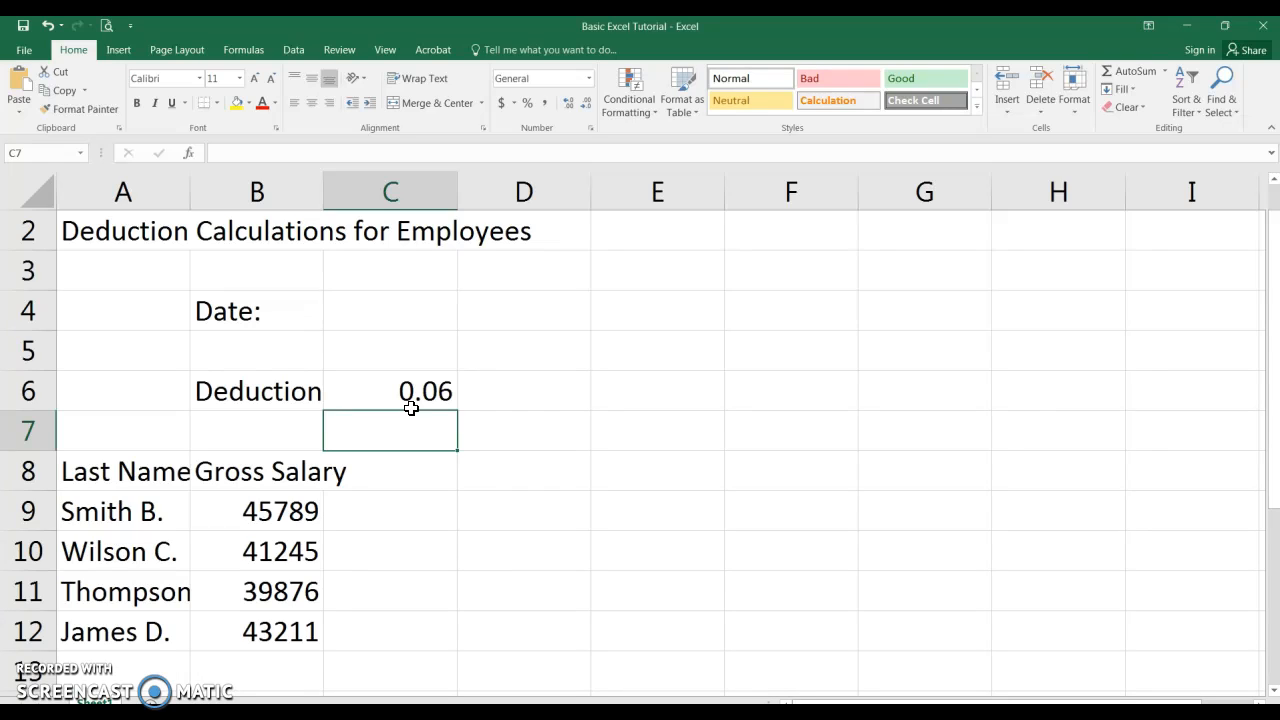
- Enter the column header Deduction in cell C8
left_click(394, 468)
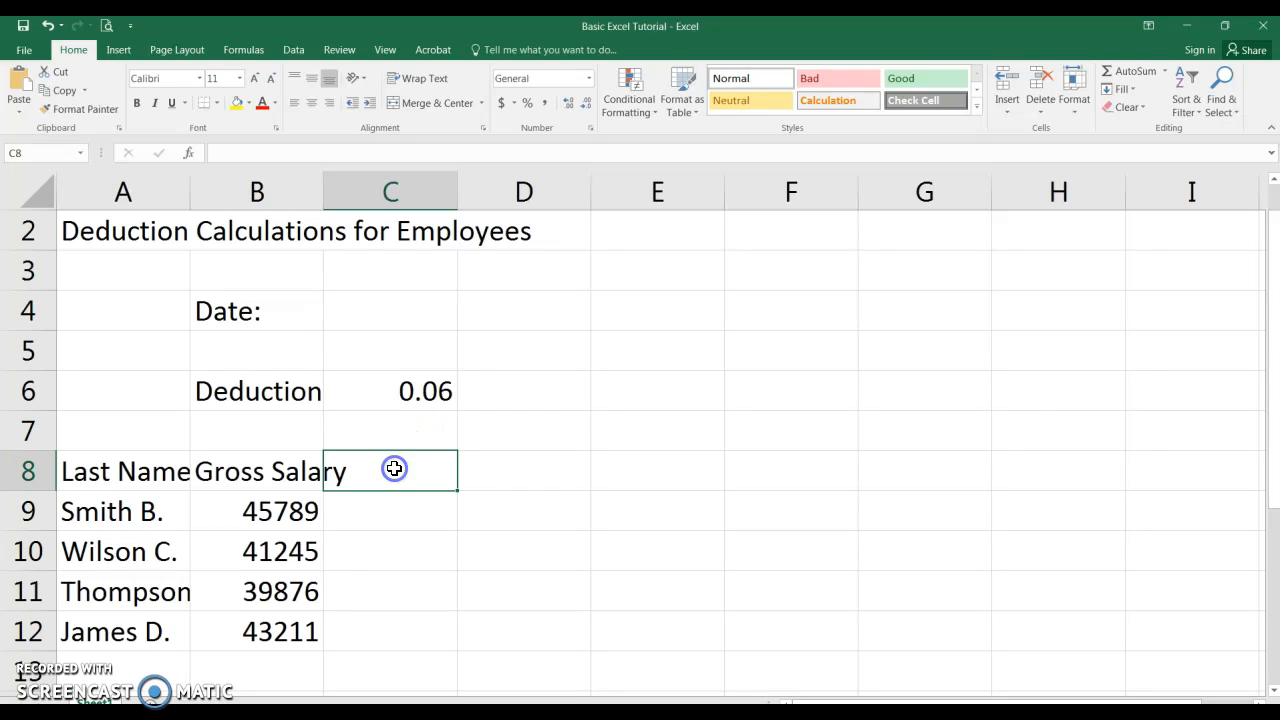
type("D")
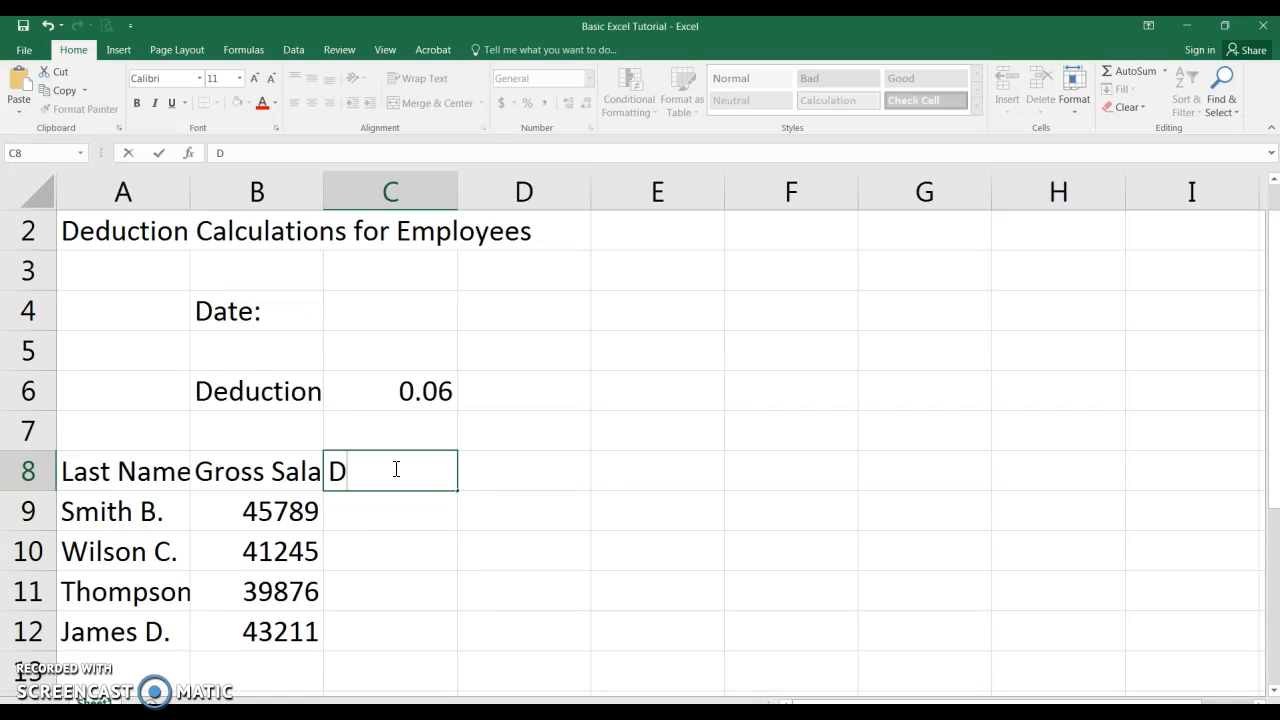
type("eduction")
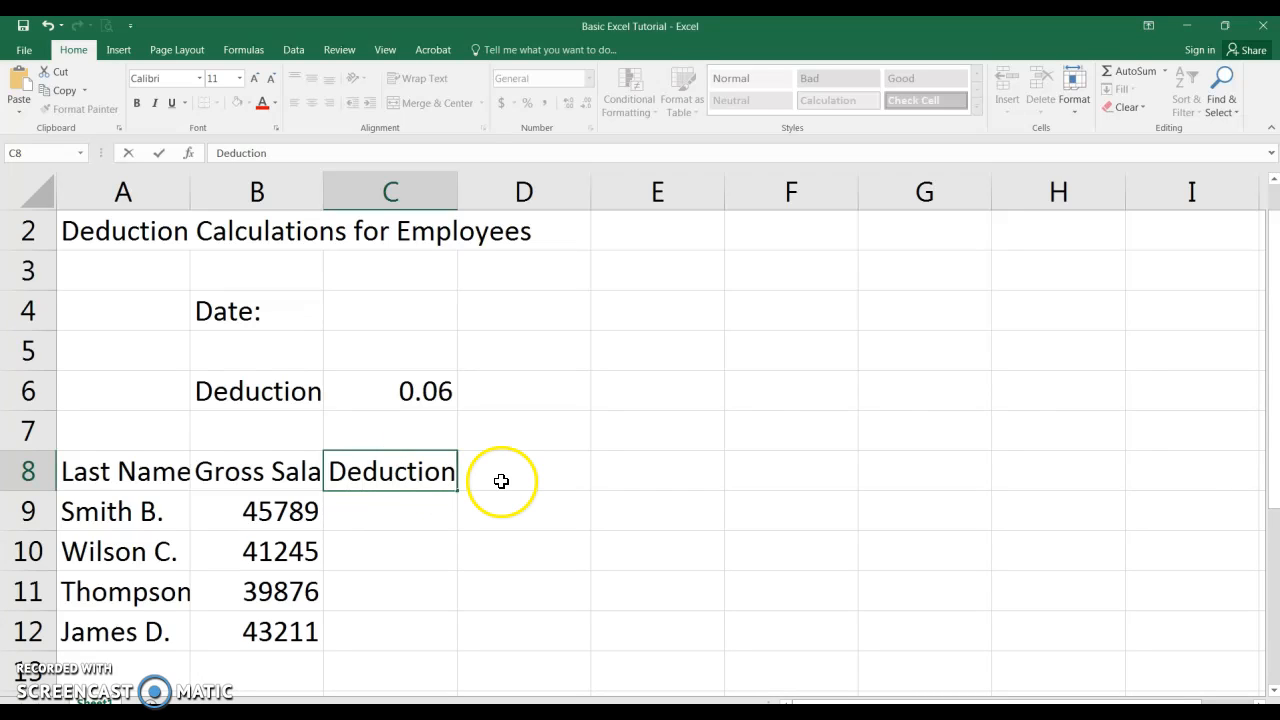
left_click(501, 481)
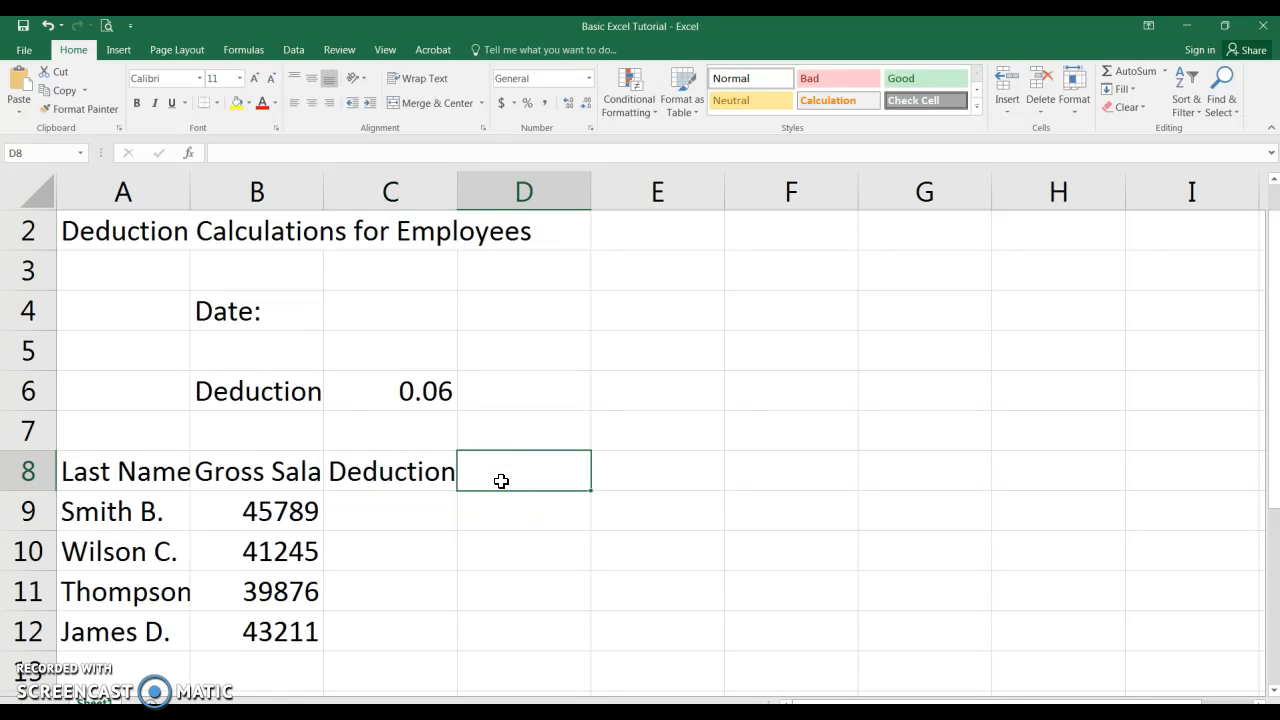
- Enter the column header Net Salary in cell D8
type("Net Salary")
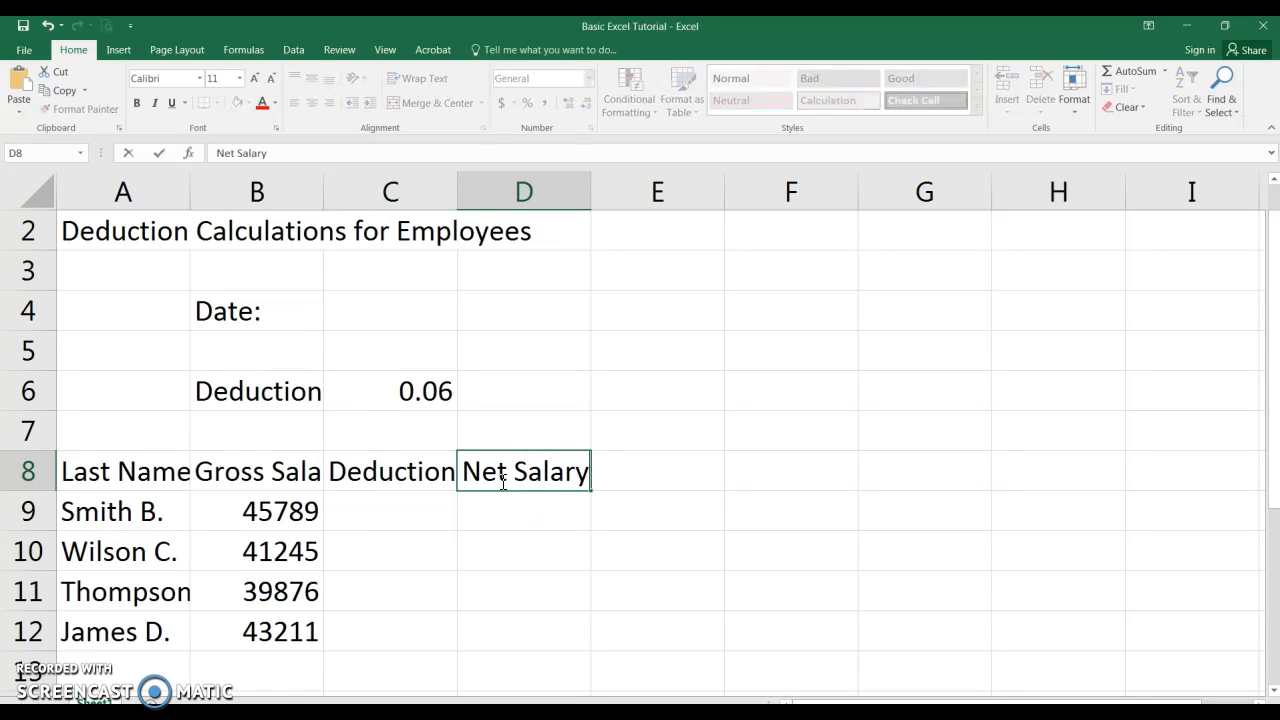
key("Return")
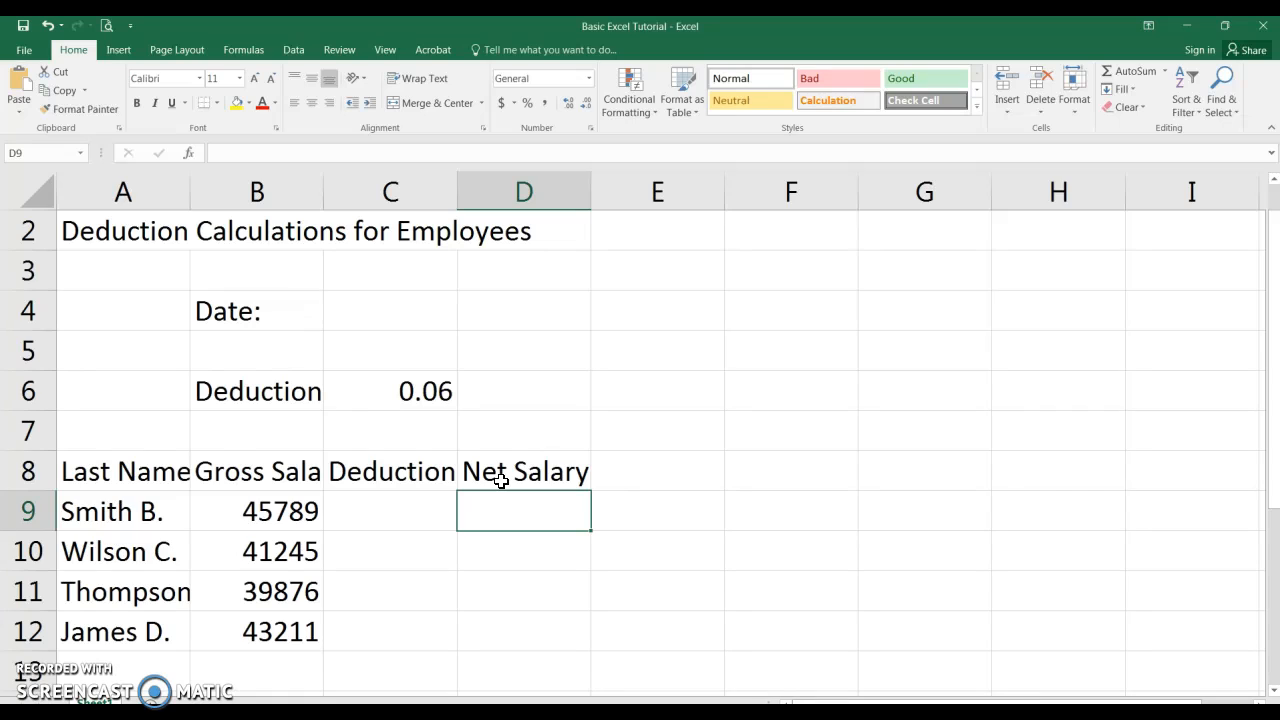